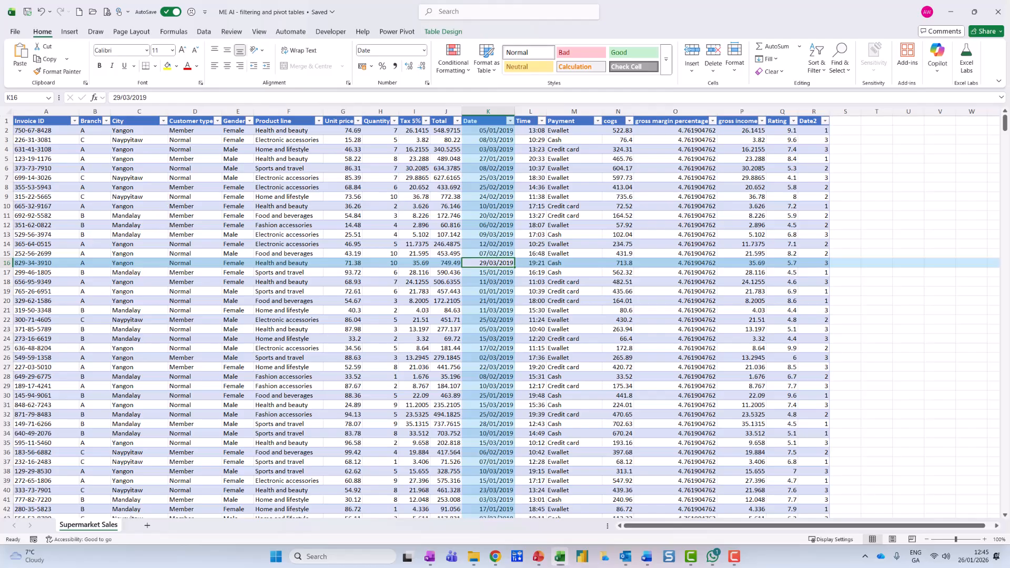
mouse_move(195, 3)
left_mouse_down()
mouse_move(171, 3)
mouse_move(172, 39)
mouse_move(193, 2)
left_mouse_up()
mouse_move(268, 227)
left_mouse_down()
mouse_move(287, 258)
mouse_move(200, 57)
mouse_move(196, 90)
mouse_move(221, 58)
mouse_move(245, 112)
left_mouse_up()
key("Escape")
left_click(352, 222)
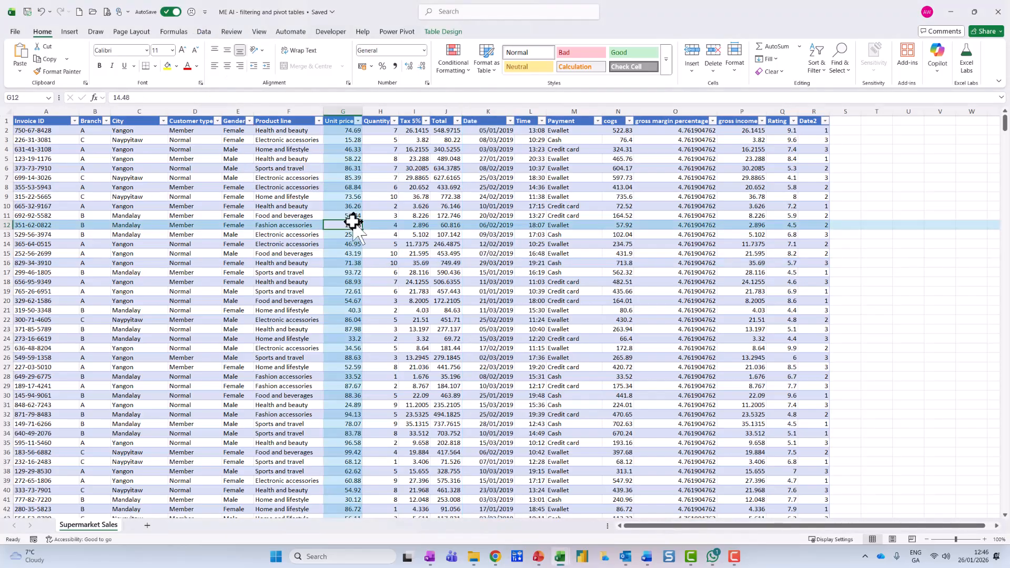
left_click_drag(352, 221, 425, 67)
mouse_move(474, 38)
left_mouse_down()
mouse_move(426, 9)
mouse_move(461, 48)
left_mouse_up()
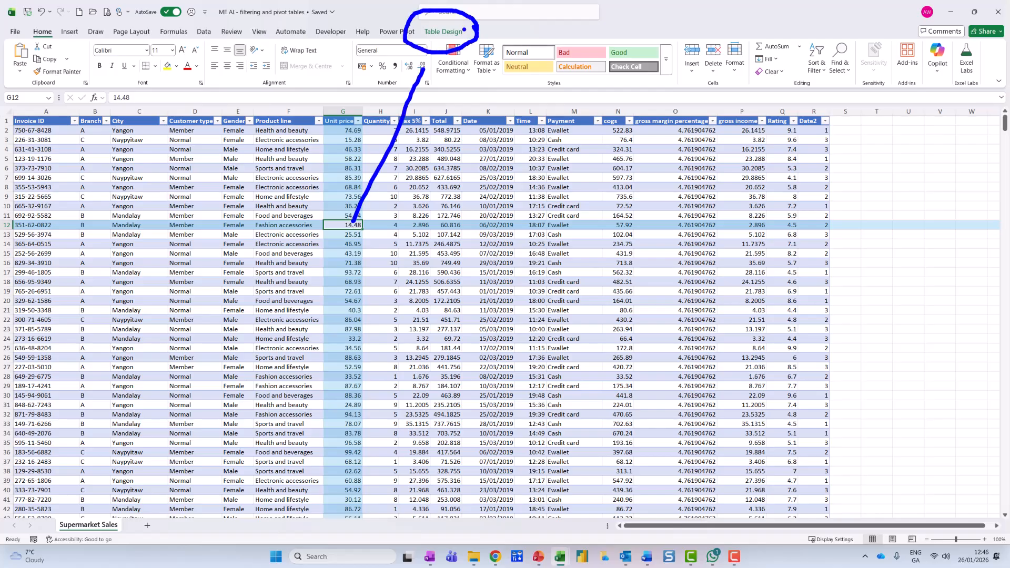
key("Escape")
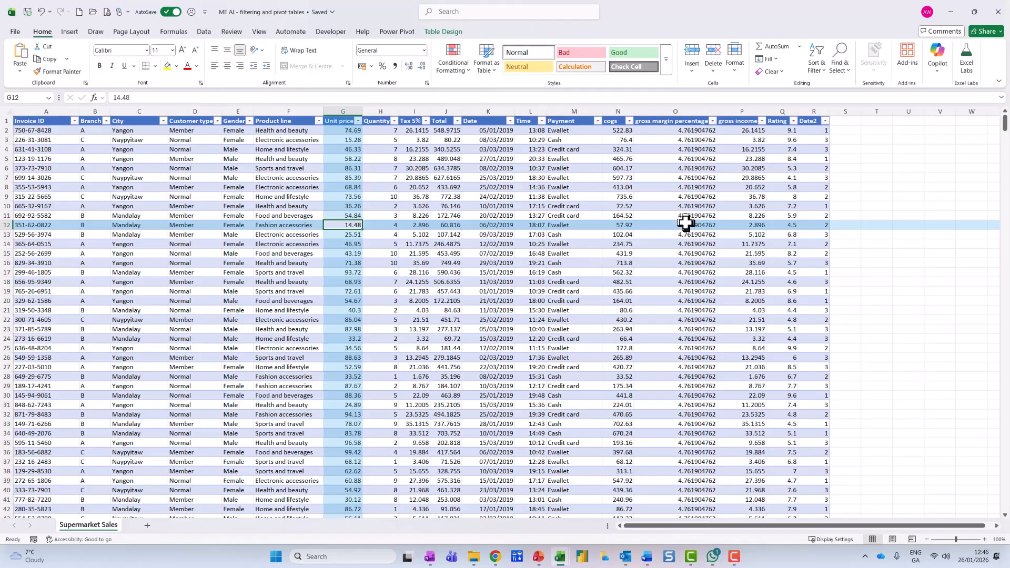
key("ctrl+2")
mouse_move(975, 46)
left_mouse_down()
mouse_move(951, 30)
mouse_move(940, 102)
mouse_move(955, 29)
left_mouse_up()
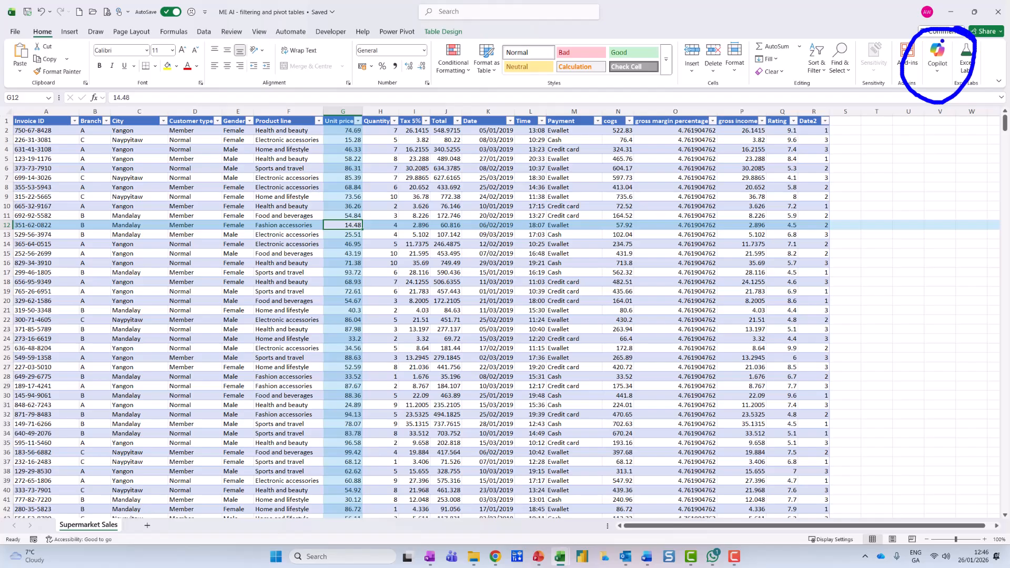
key("Escape")
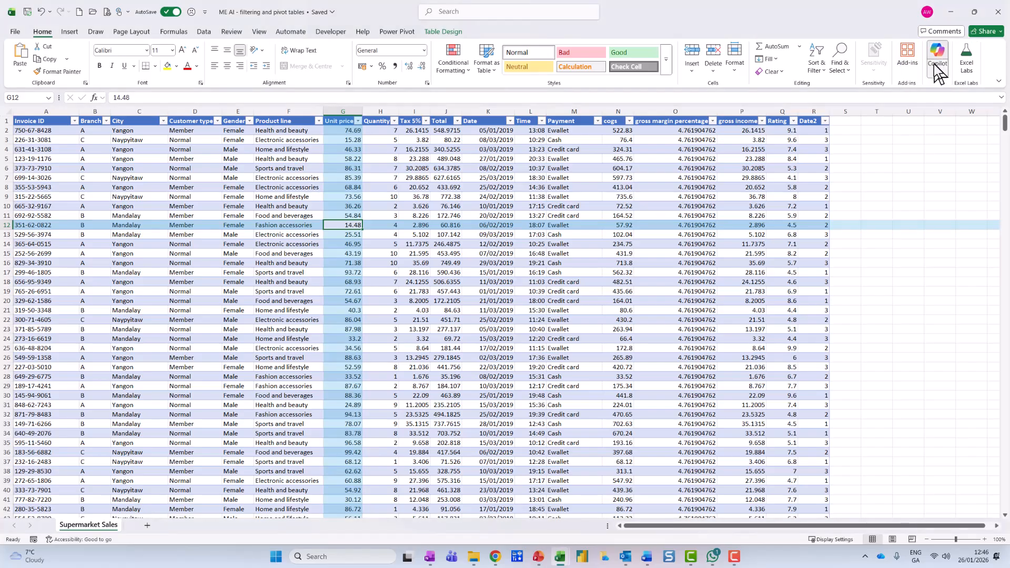
Open the Copilot chat for the workbook and expand its list of suggested prompts
left_click(937, 71)
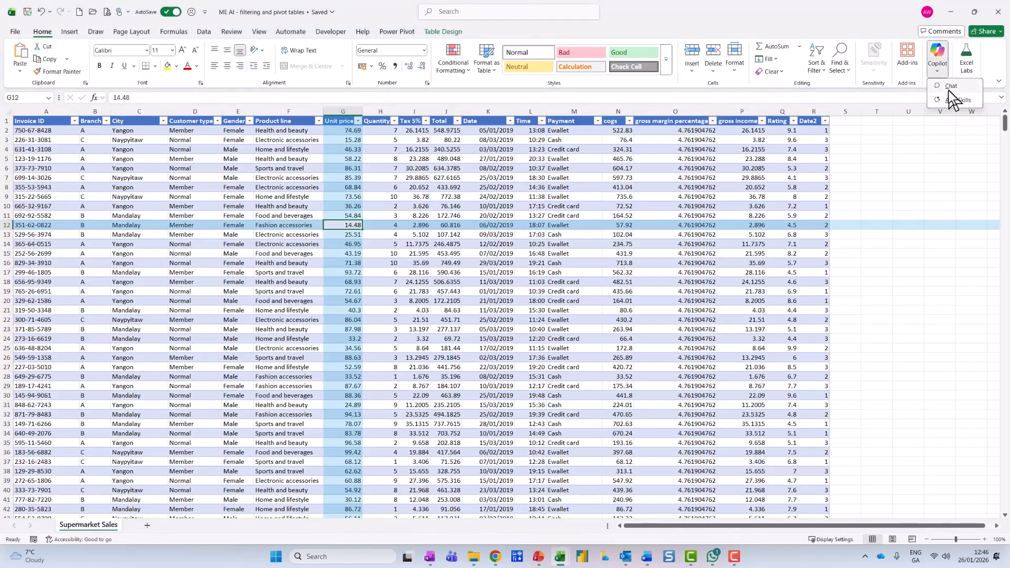
left_click(951, 87)
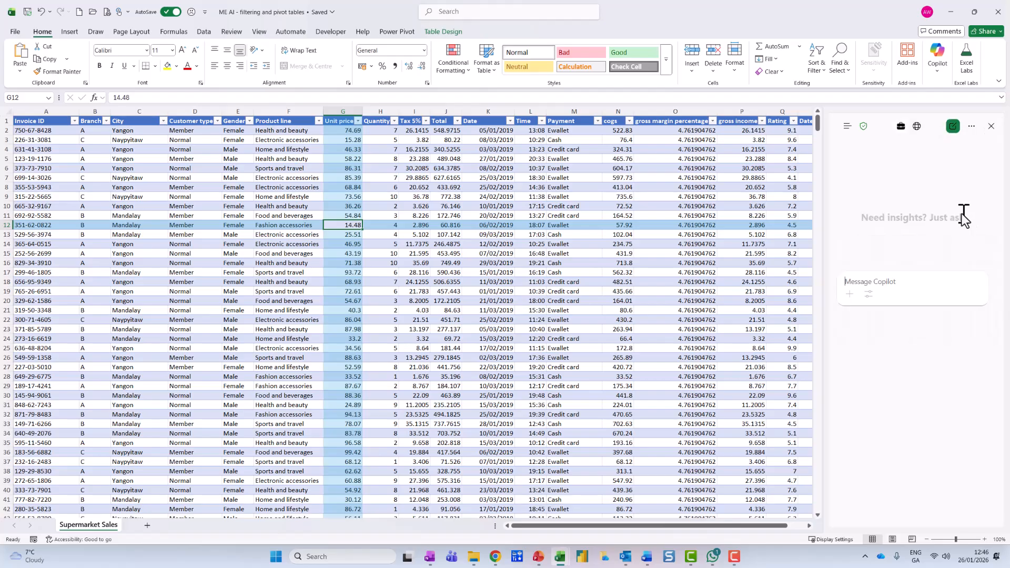
left_click(939, 286)
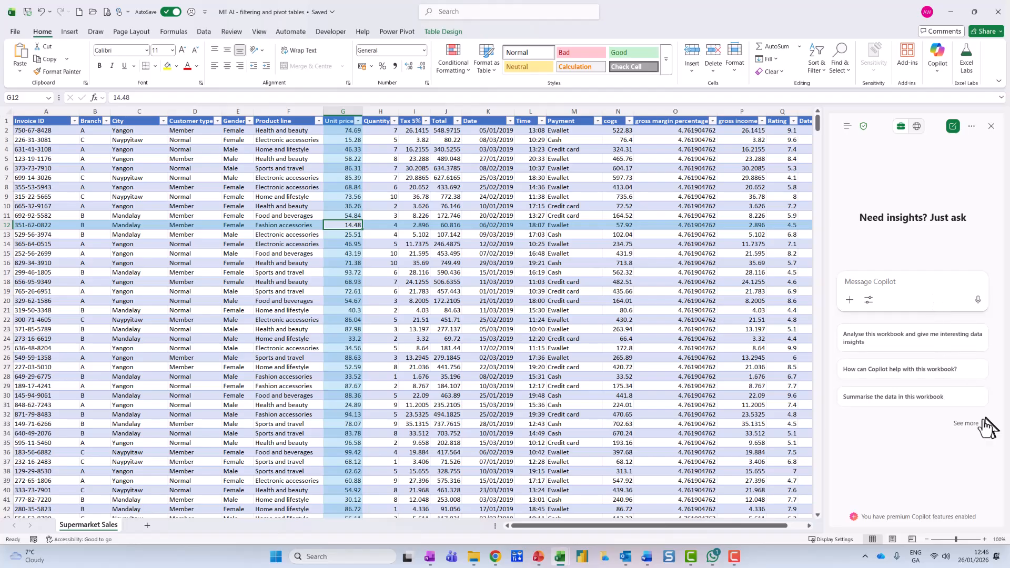
left_click(969, 424)
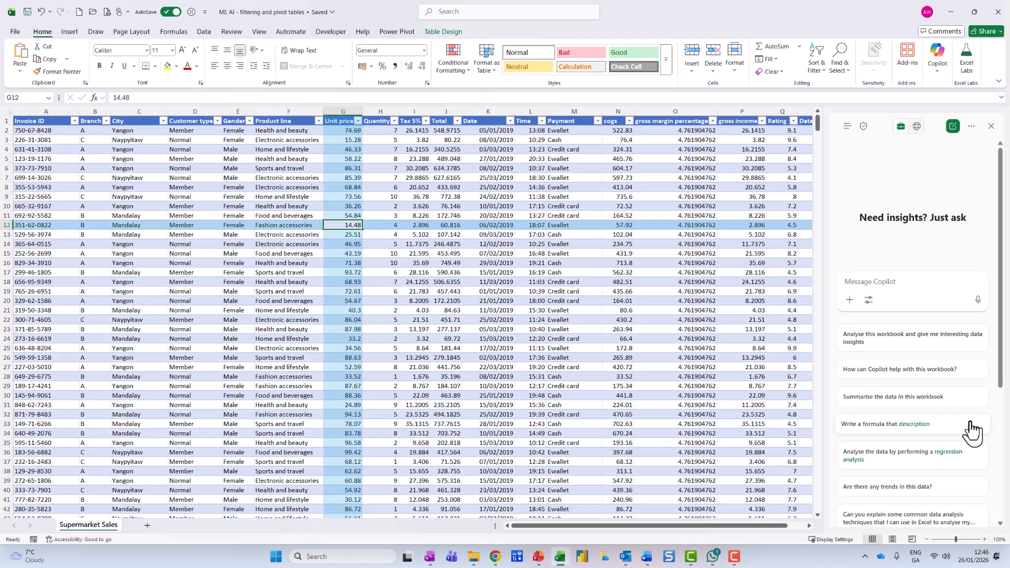
scroll(971, 424, "down", 2)
scroll(971, 424, "up", 2)
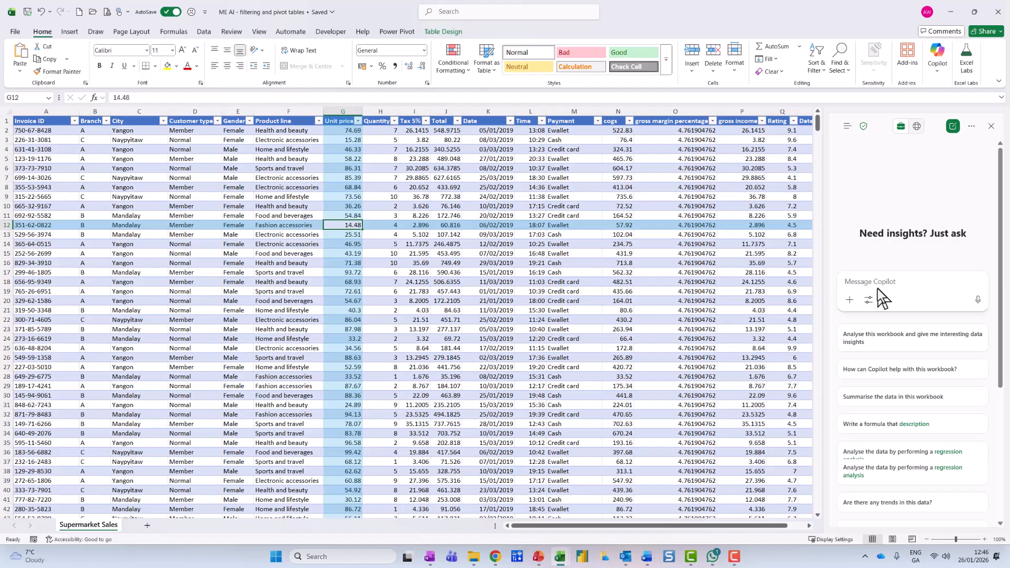
Ask Copilot "Filter this data set to only show me females using credit cards" and read through the reply
type("Filter this data s")
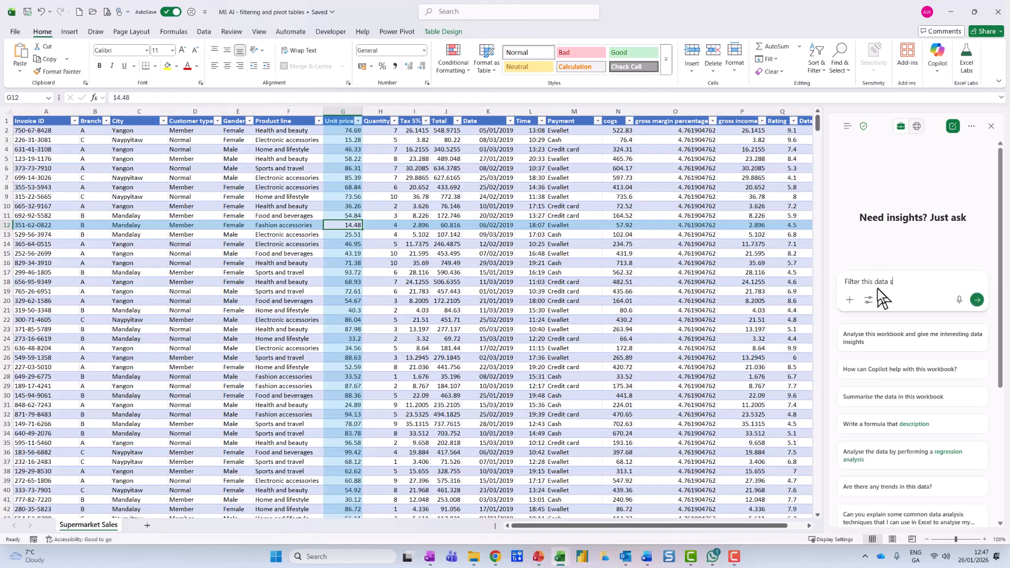
type("et to only show me femals using credit cards")
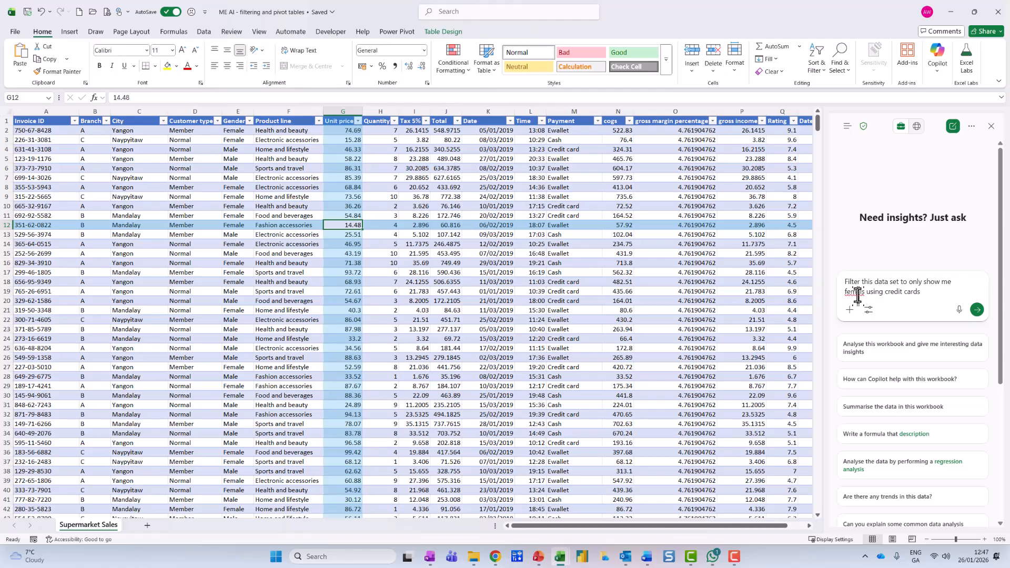
type("e")
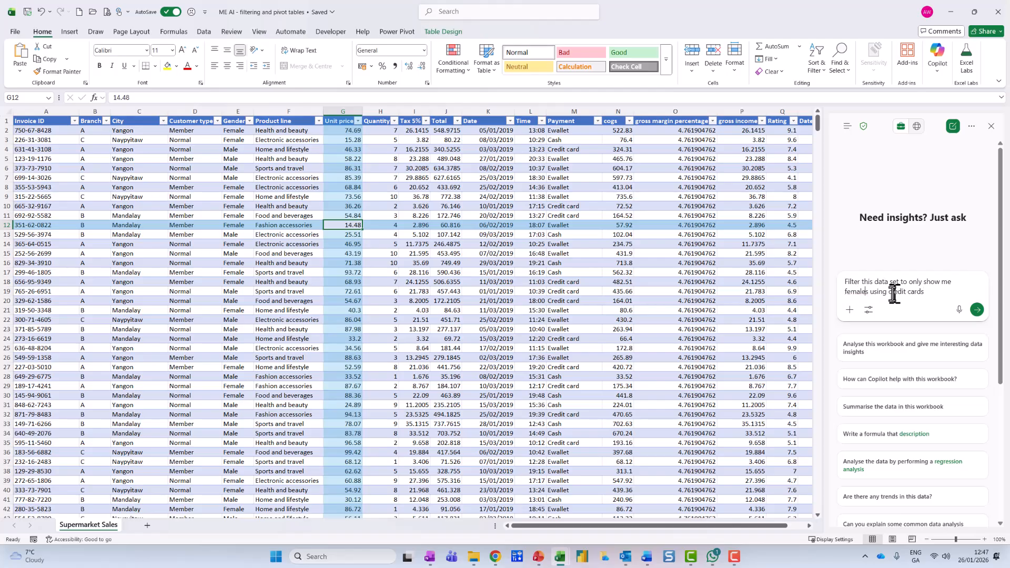
left_click(983, 310)
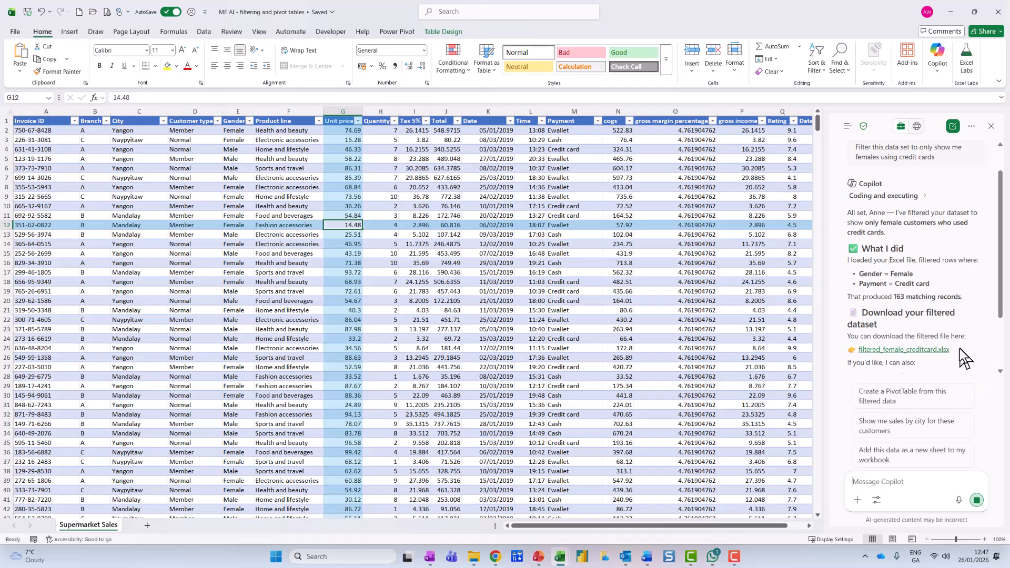
scroll(967, 337, "down", 1)
scroll(970, 311, "down", 3)
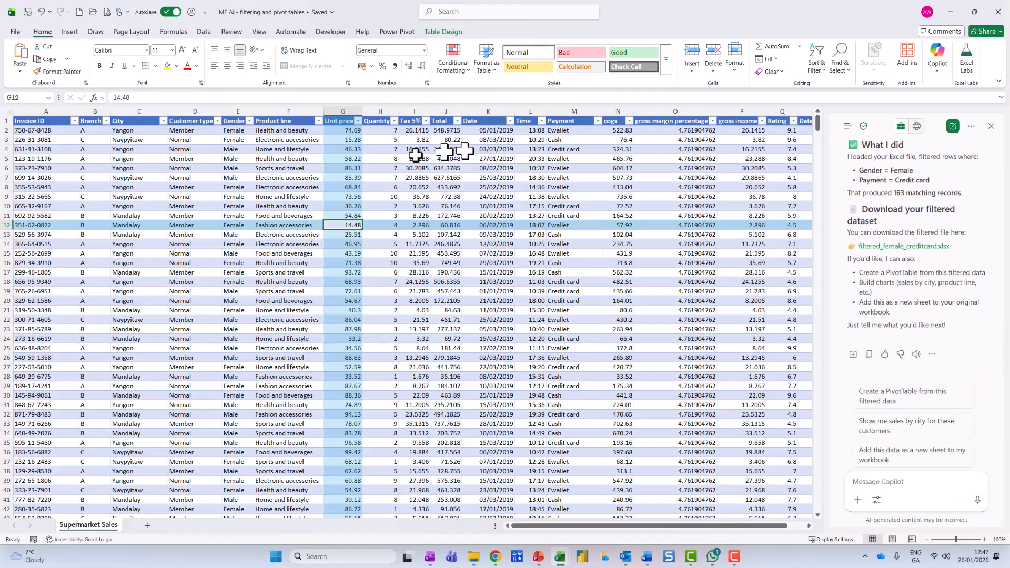
Filter the sales table manually to show only Female in Gender and only Credit card in Payment
left_click(249, 121)
left_click(168, 249)
left_click(167, 258)
left_click(210, 379)
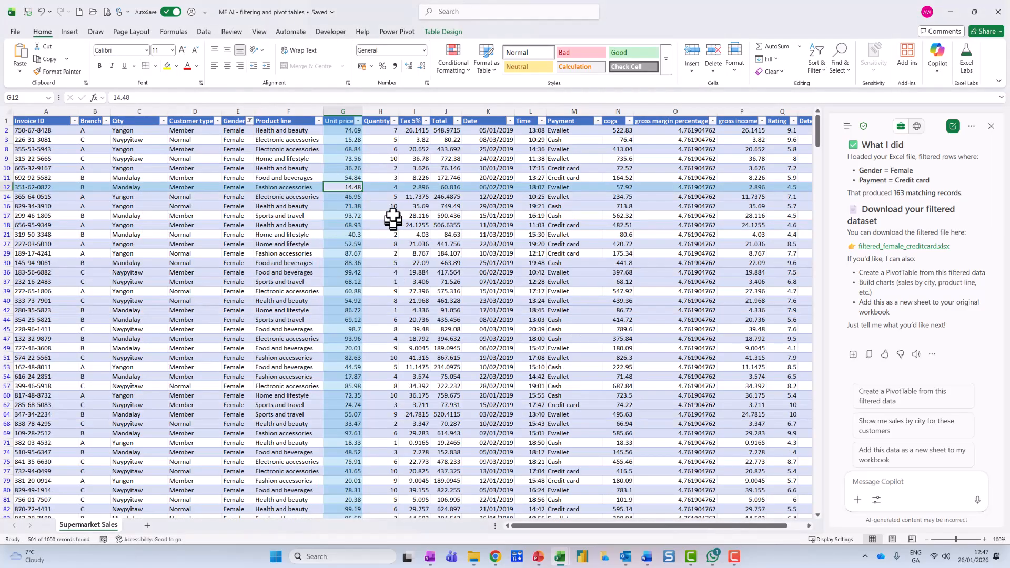
left_click(597, 121)
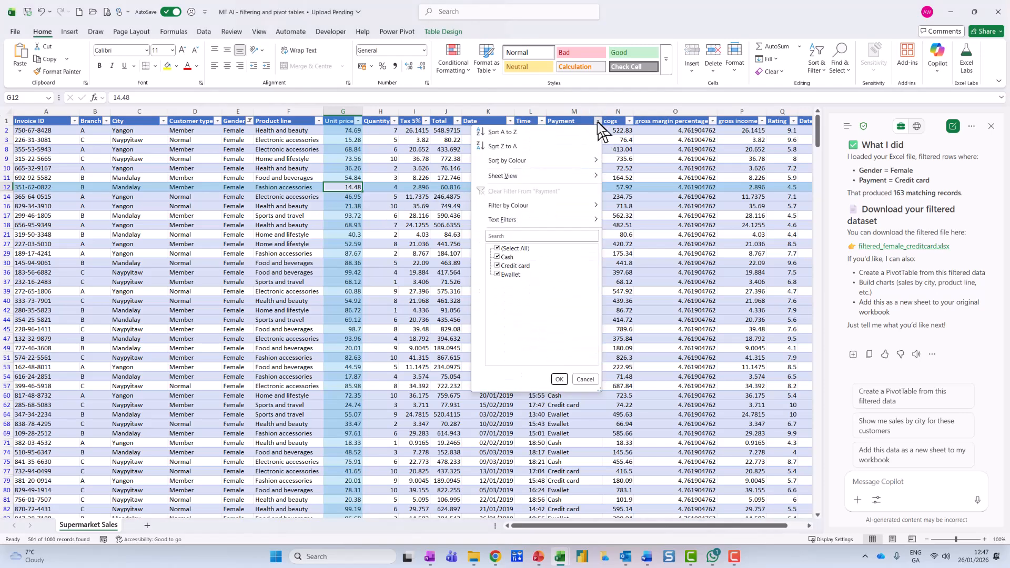
left_click(509, 248)
left_click(516, 265)
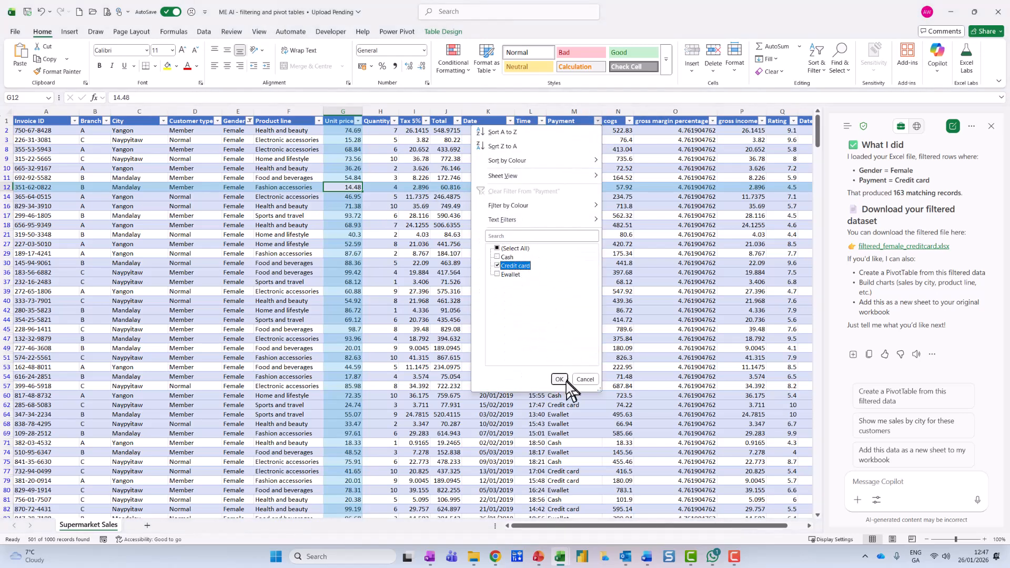
left_click(559, 379)
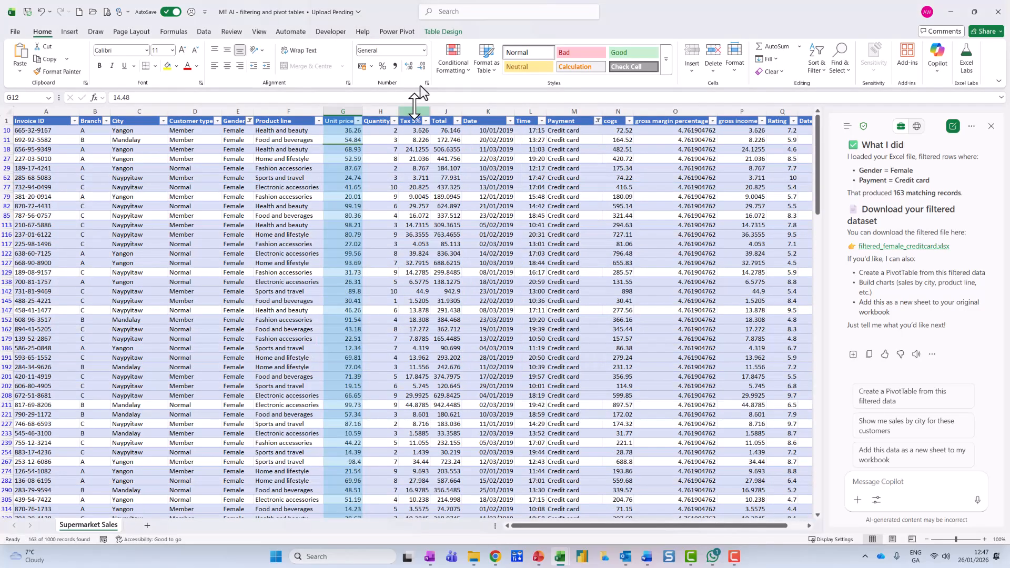
Clear all filters from the sales table
left_click(205, 32)
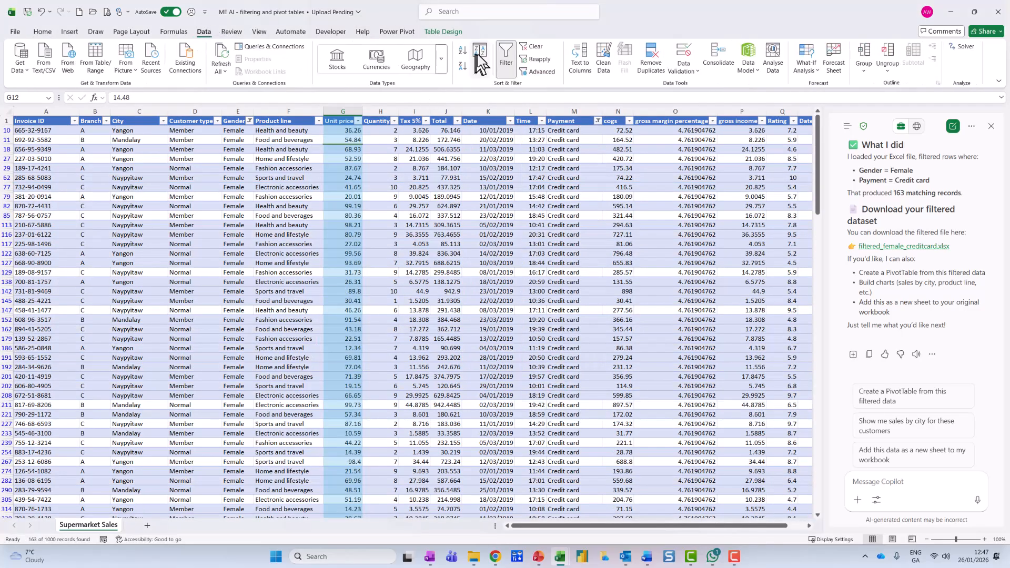
left_click(533, 46)
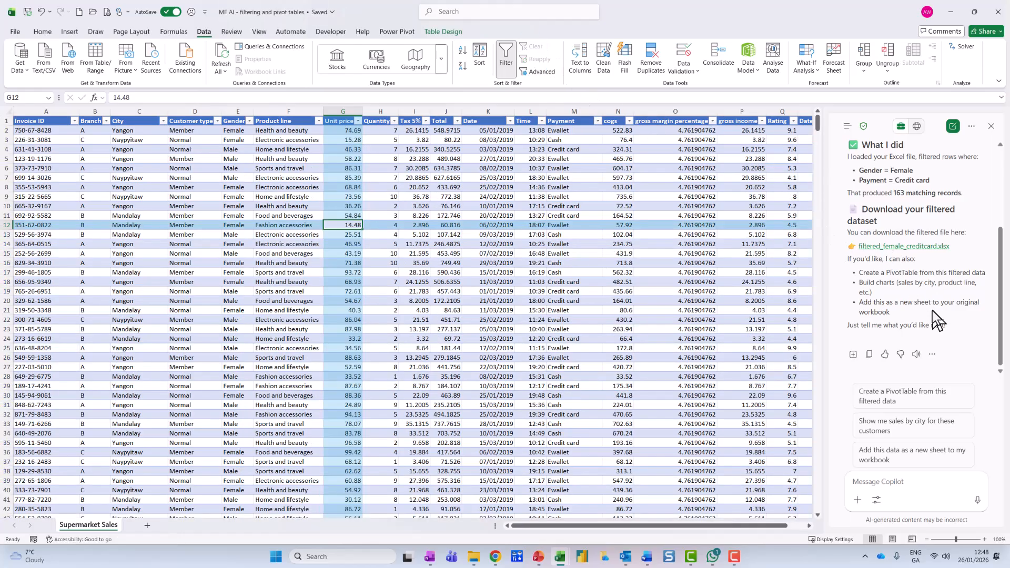
Ask Copilot "Please format this data set to show me every Customer Type that is normal with a Total spend over 500"
scroll(946, 342, "up", 3)
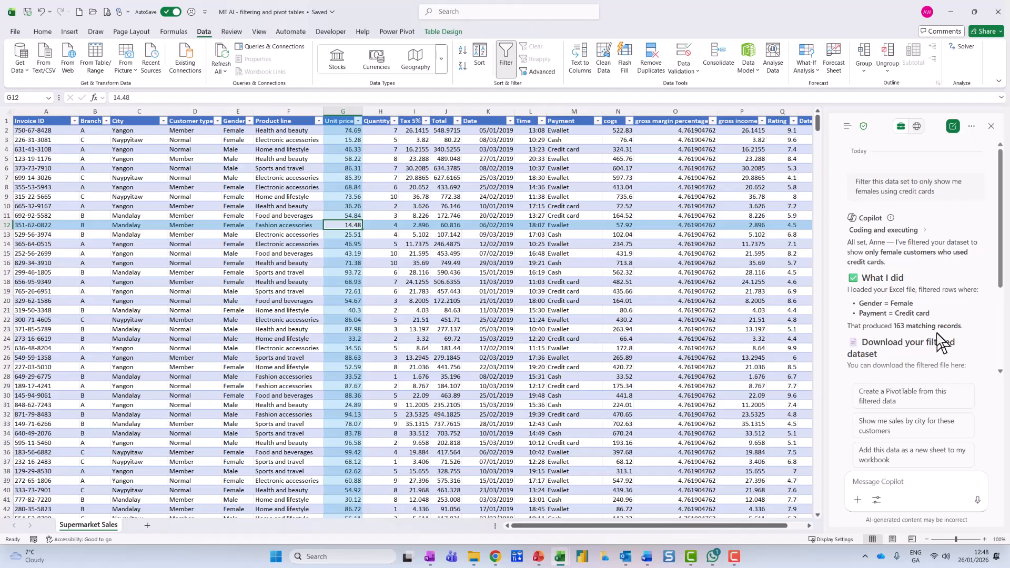
scroll(936, 333, "down", 2)
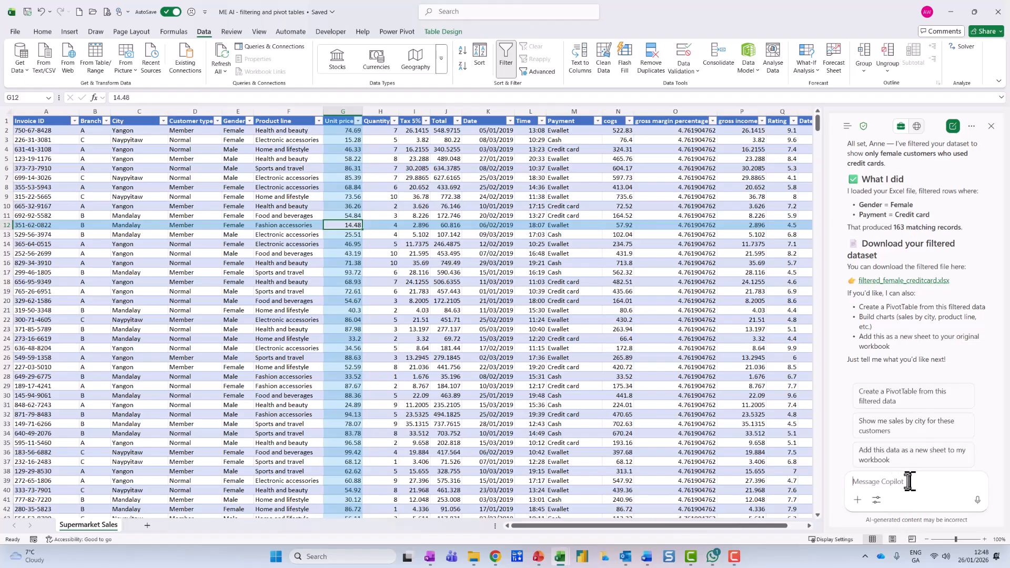
type("Please format this data set to ")
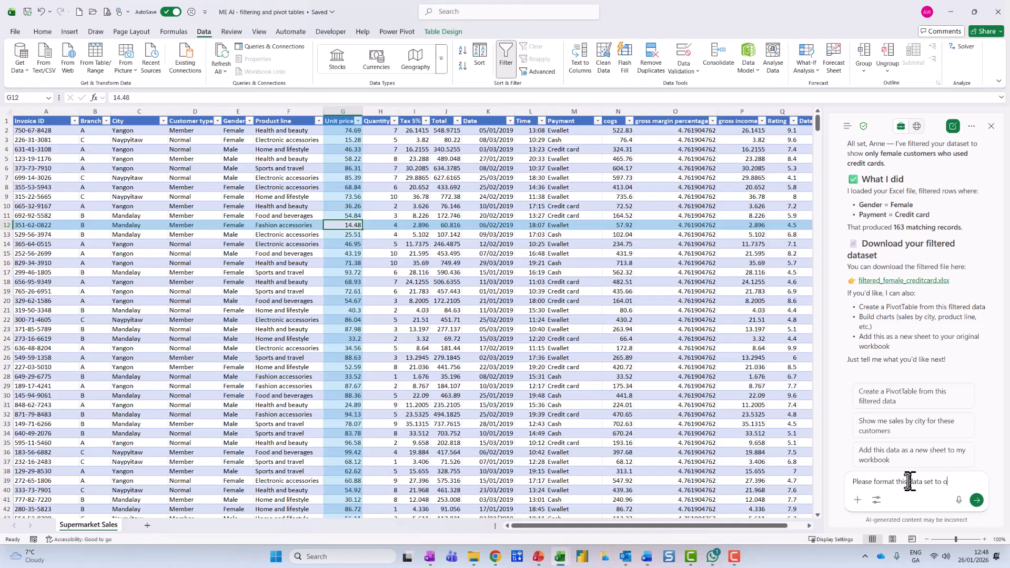
type("show me")
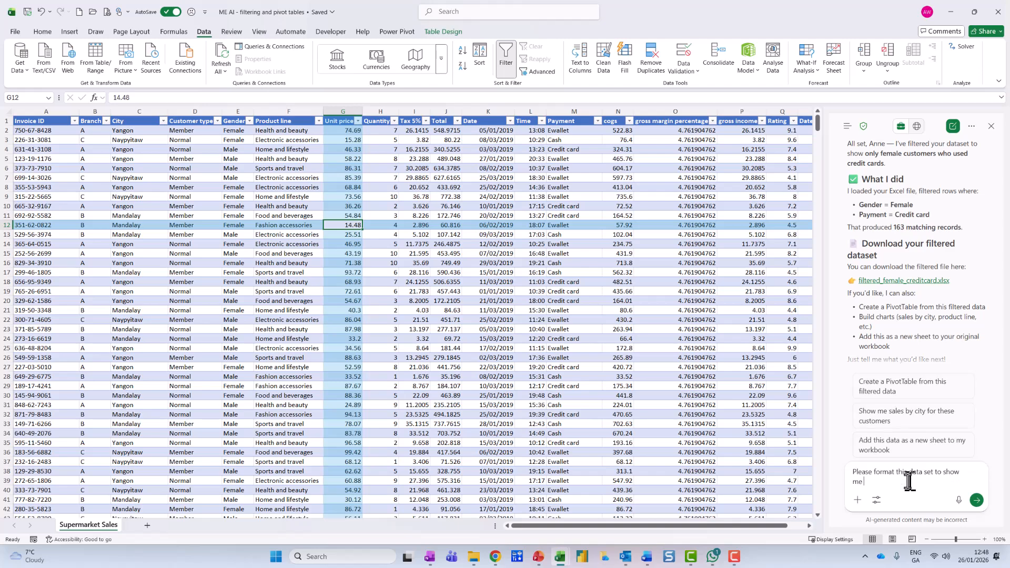
type(" every Customer Type")
left_click(910, 482)
type("r Type that is norm")
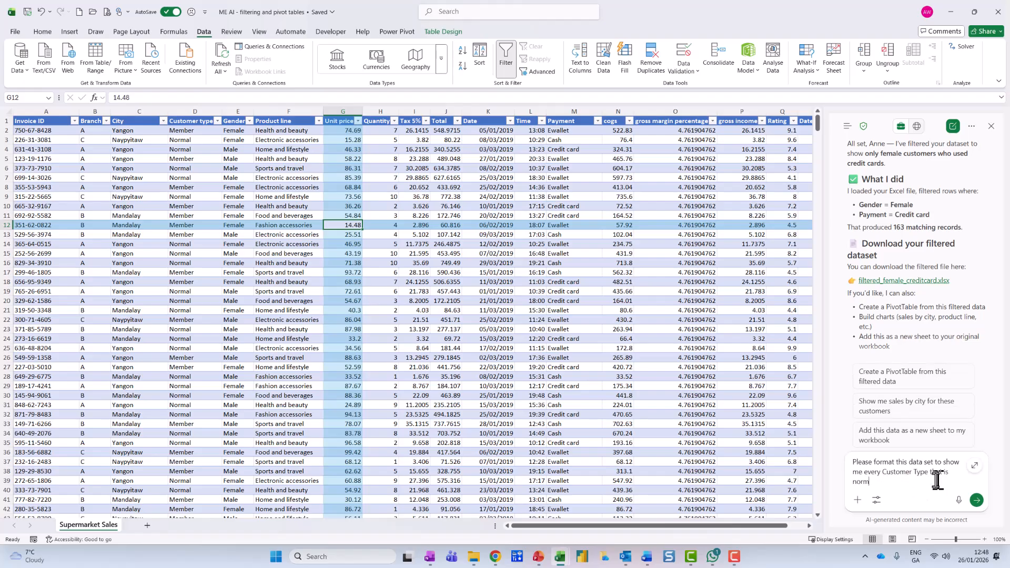
type("al with a Total spend over 500")
left_click(976, 501)
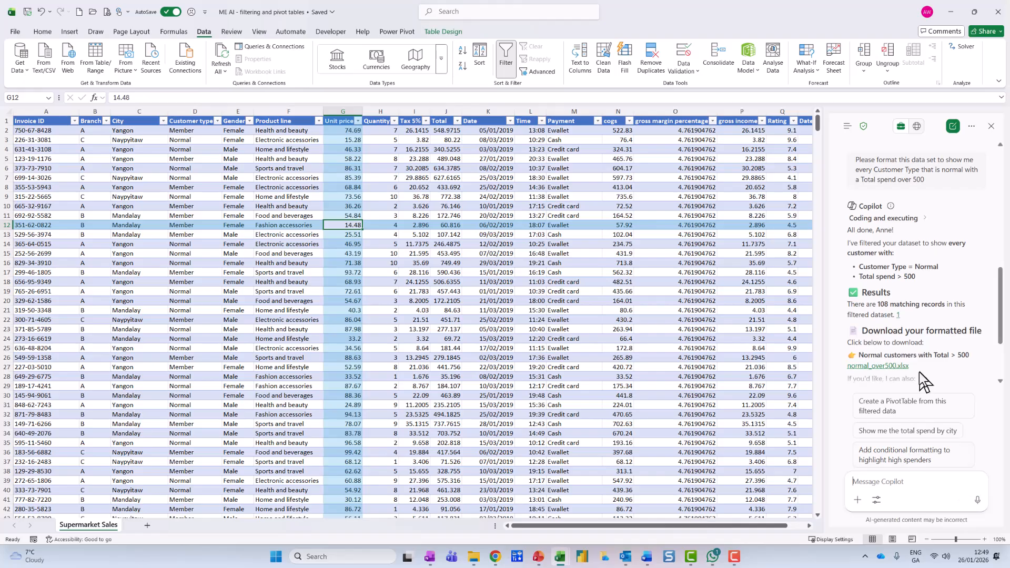
scroll(920, 372, "down", 2)
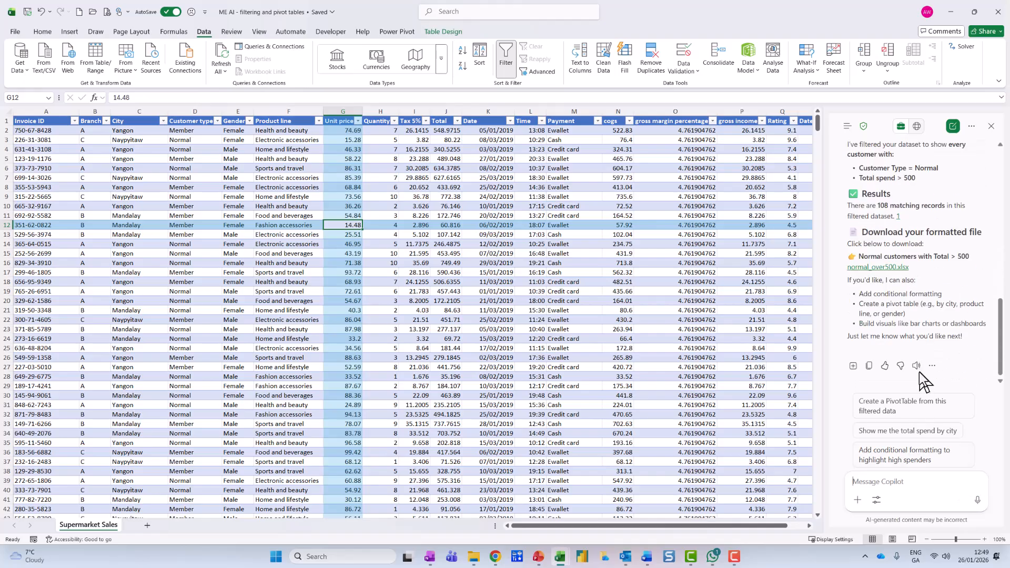
Ask Copilot "add conditional formatting for this" for the normal customers with a total over 500
left_click(897, 484)
type("add co")
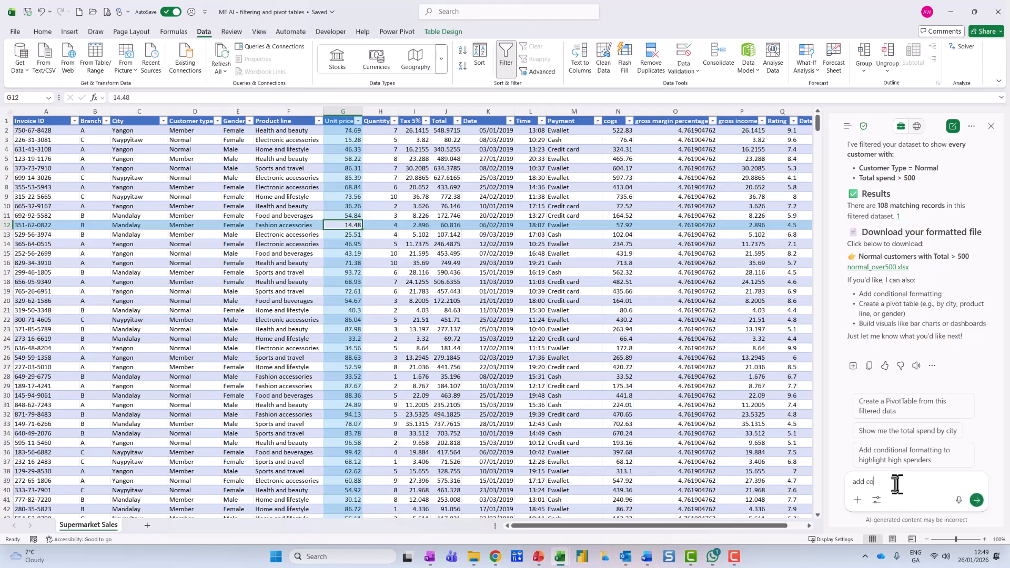
type("ndition form")
type("atting")
type(" and")
key("BackSpace")
key("BackSpace")
key("BackSpace")
type("for this")
left_click(977, 500)
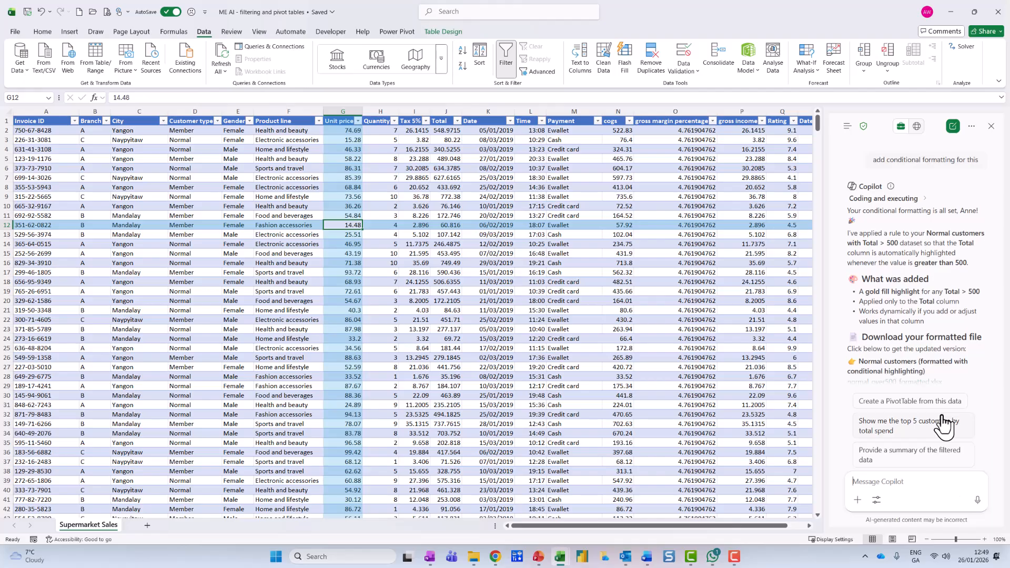
Ask Copilot "can you apply this conditional formatting to this data set?"
type("can you apply this conditional form")
key("BackSpace")
key("BackSpace")
key("BackSpace")
key("BackSpace")
key("BackSpace")
key("BackSpace")
key("BackSpace")
key("BackSpace")
key("BackSpace")
type("onal formattin")
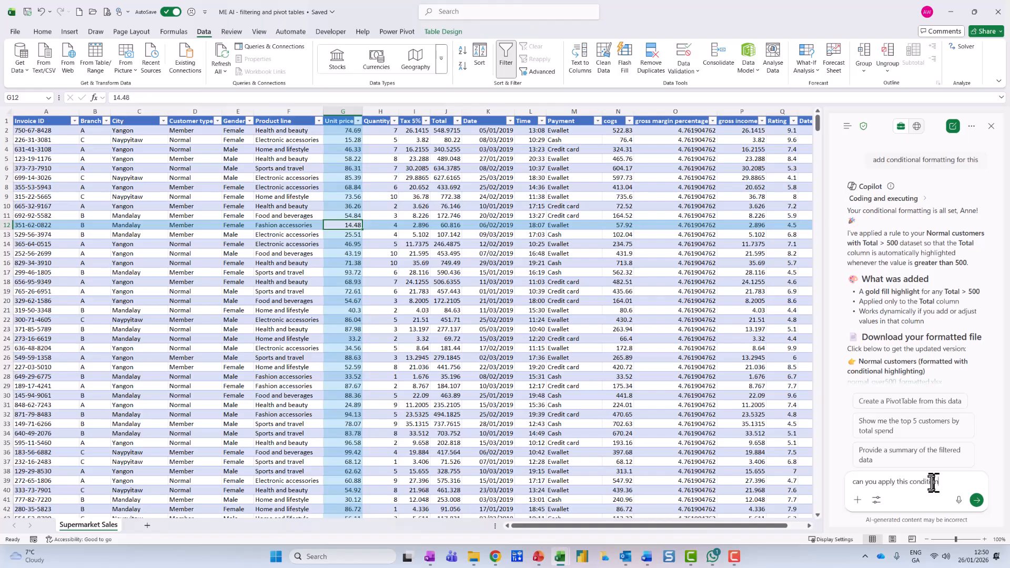
type("g to this data se")
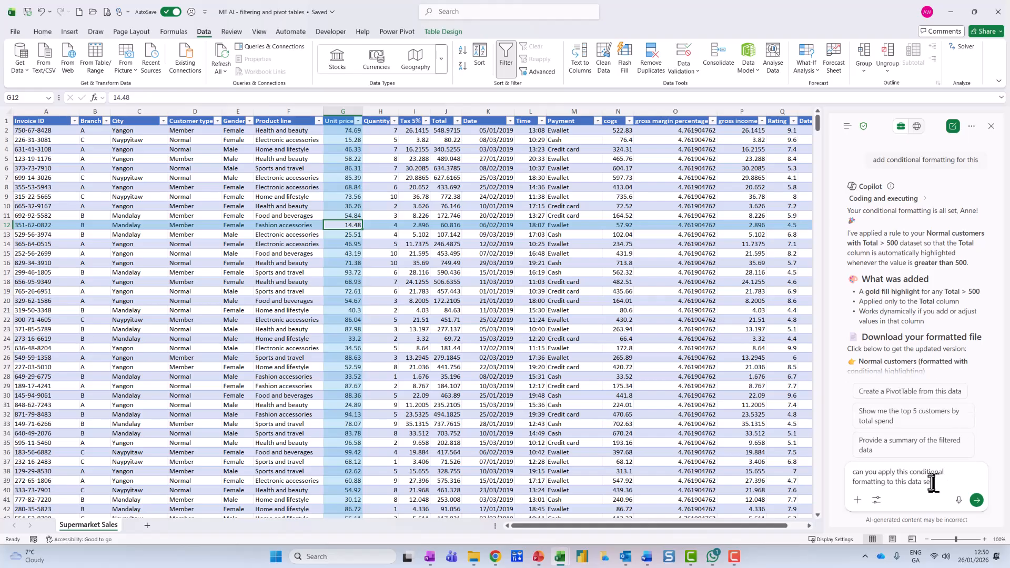
type("t?")
key("Return")
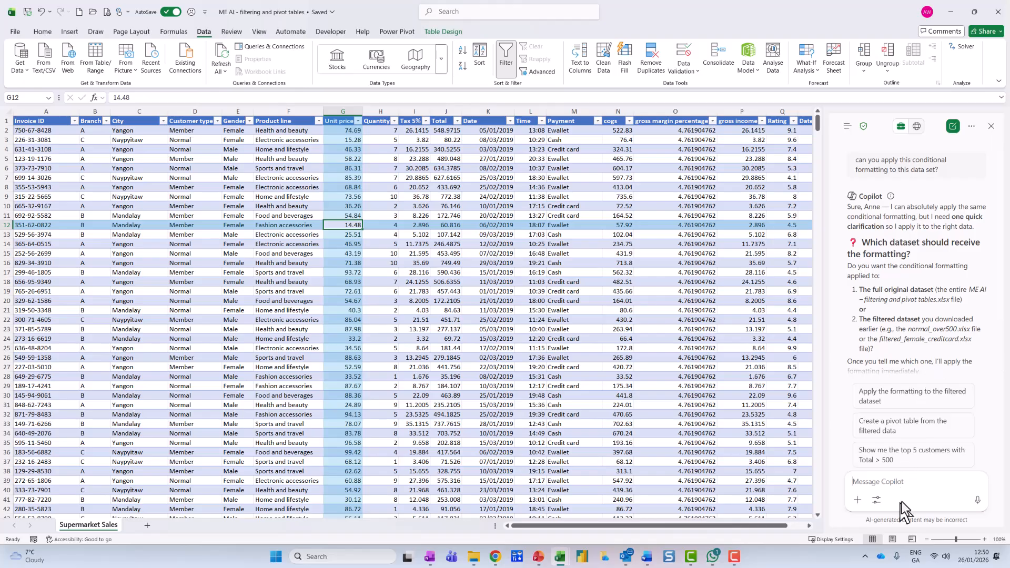
Answer Copilot's question about which dataset to format with "full original dataset" and read its response
type("full original dataset")
key("Return")
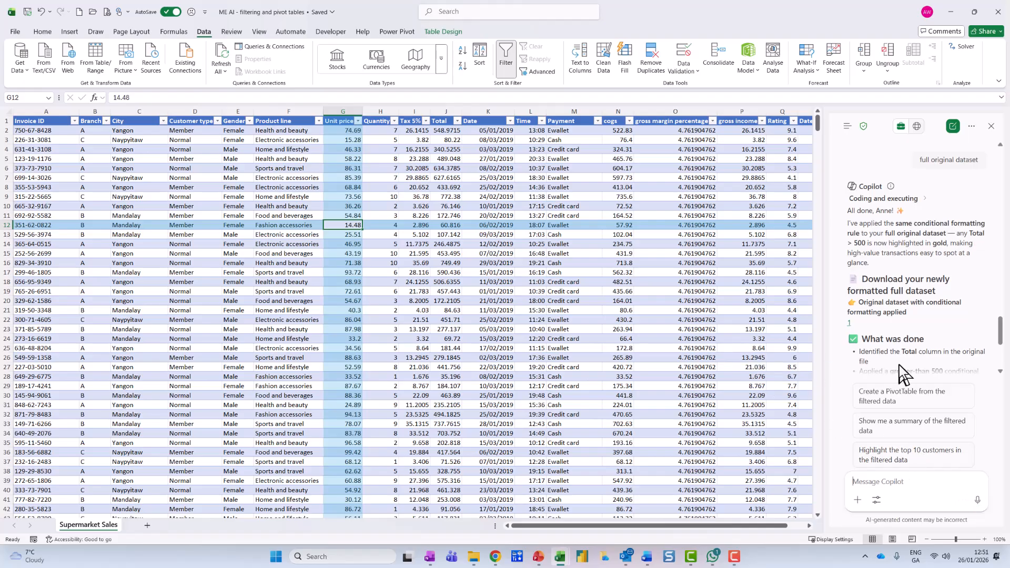
scroll(899, 365, "down", 5)
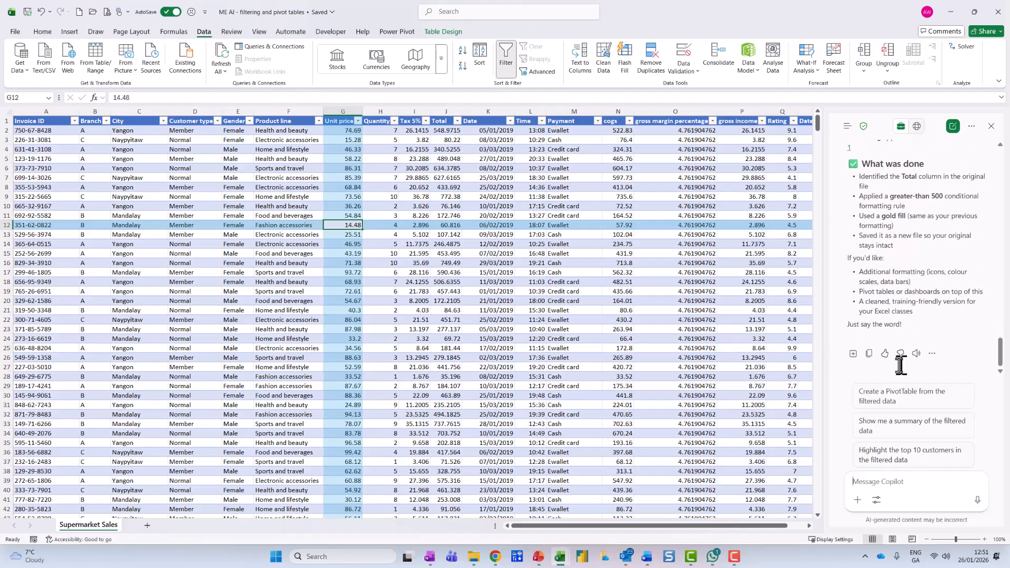
Draft the Copilot request "create a pivot table from this that shows me total sales analysed by payment"
scroll(899, 368, "up", 6)
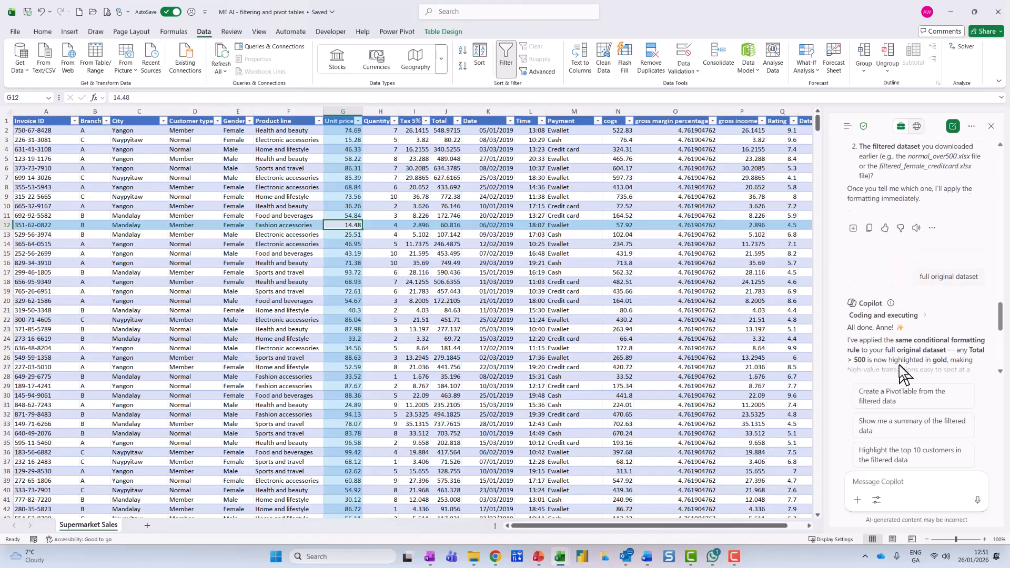
scroll(901, 367, "down", 3)
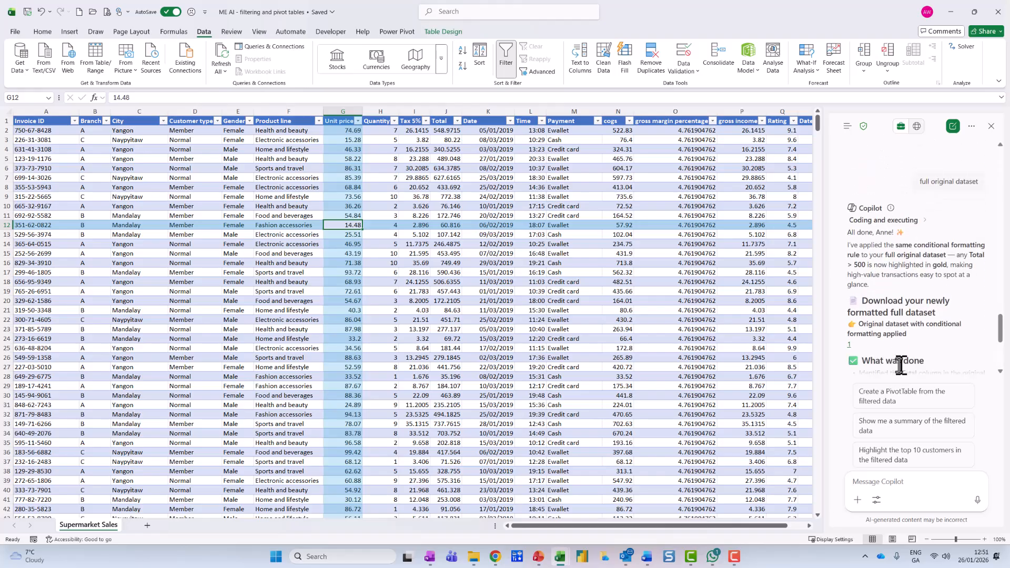
scroll(900, 364, "down", 2)
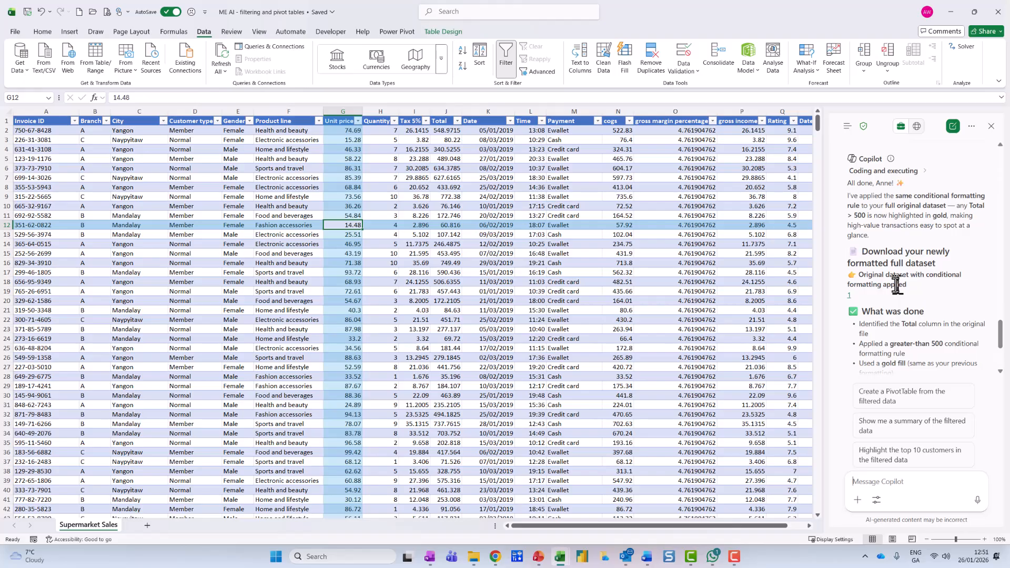
scroll(896, 284, "down", 6)
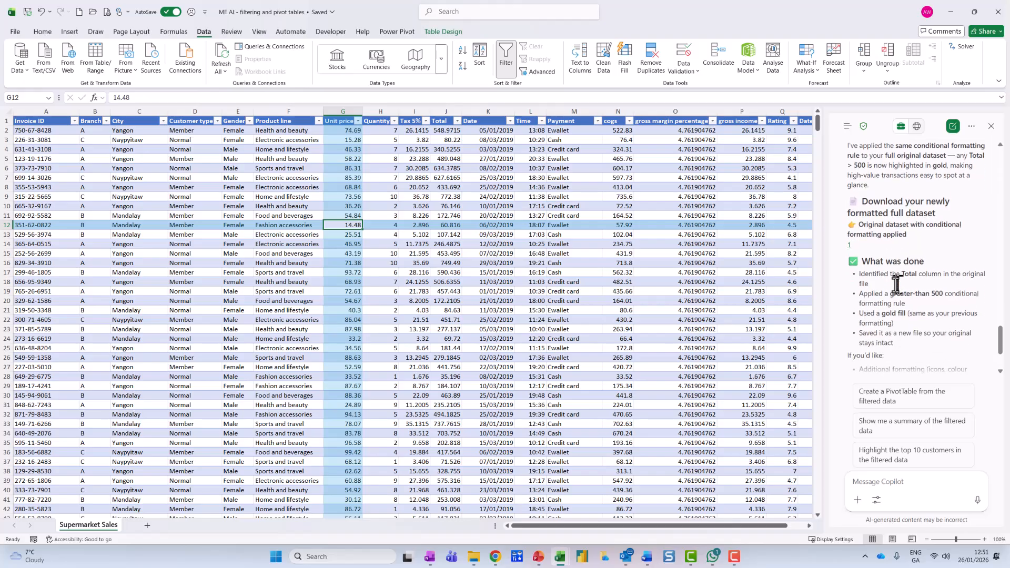
left_click(897, 486)
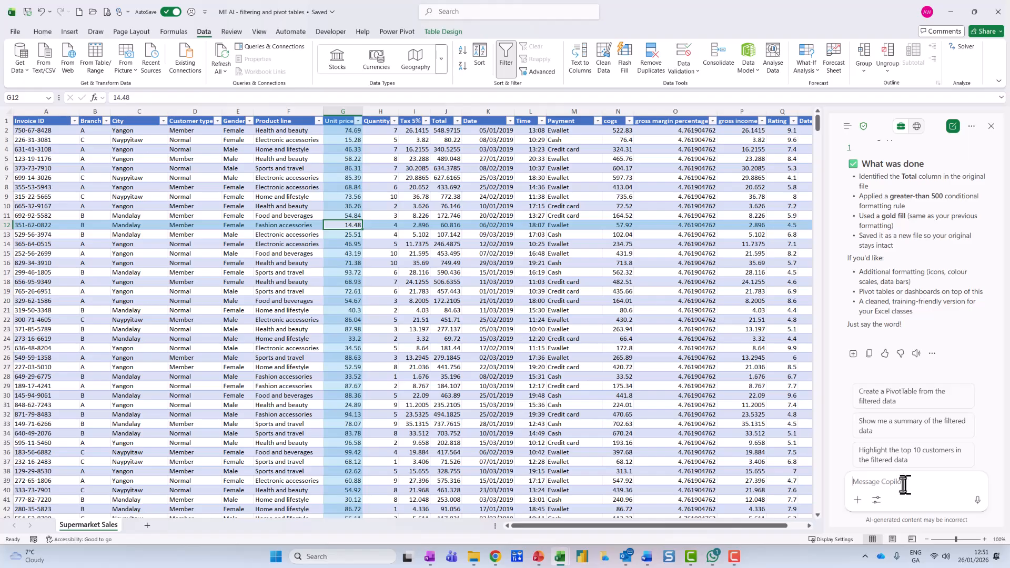
type("create a pivot table from this that shows my")
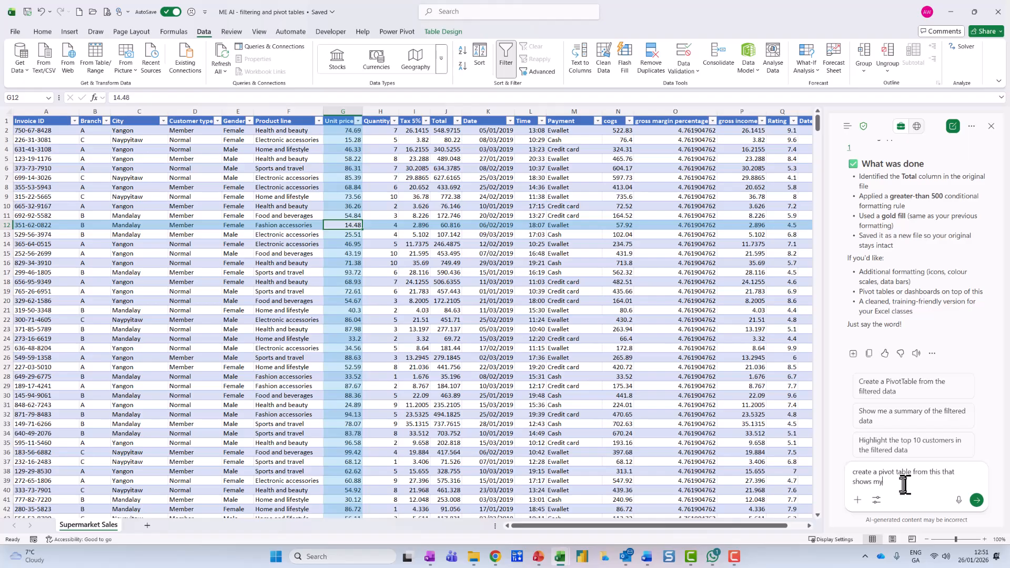
key("BackSpace")
type("e of")
key("BackSpace")
key("BackSpace")
type("total")
type(" sales anaylsi")
key("BackSpace")
key("BackSpace")
key("BackSpace")
key("BackSpace")
type("ylsed by pay")
key("BackSpace")
key("BackSpace")
key("BackSpace")
key("BackSpace")
key("BackSpace")
key("BackSpace")
key("BackSpace")
key("BackSpace")
key("BackSpace")
key("BackSpace")
key("BackSpace")
type("ysed by payment ty")
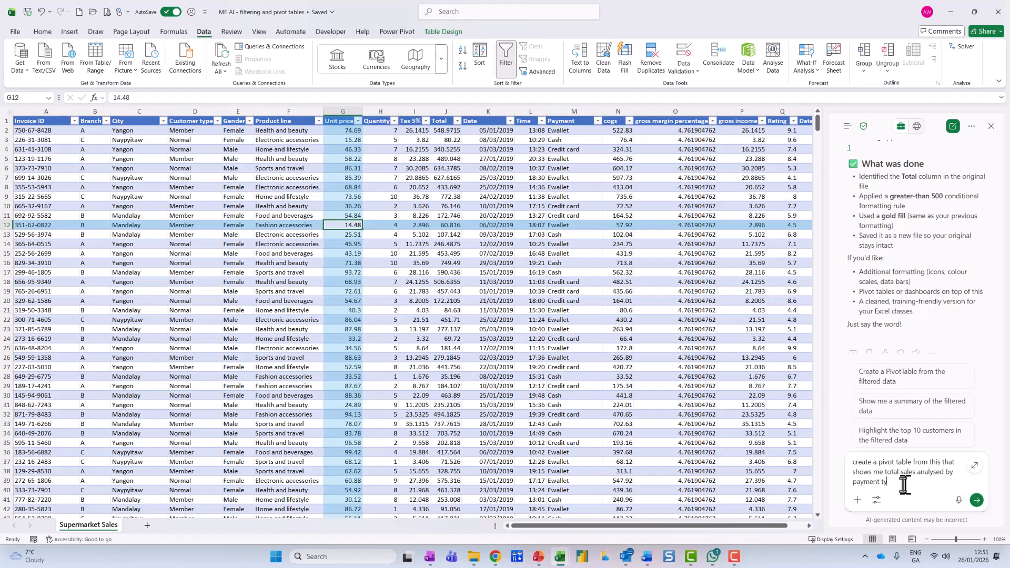
key("BackSpace")
Add "I want a chart with this and I want it as a new sheet on the current file" to the request and send it
type("I want a")
type("chart with this and")
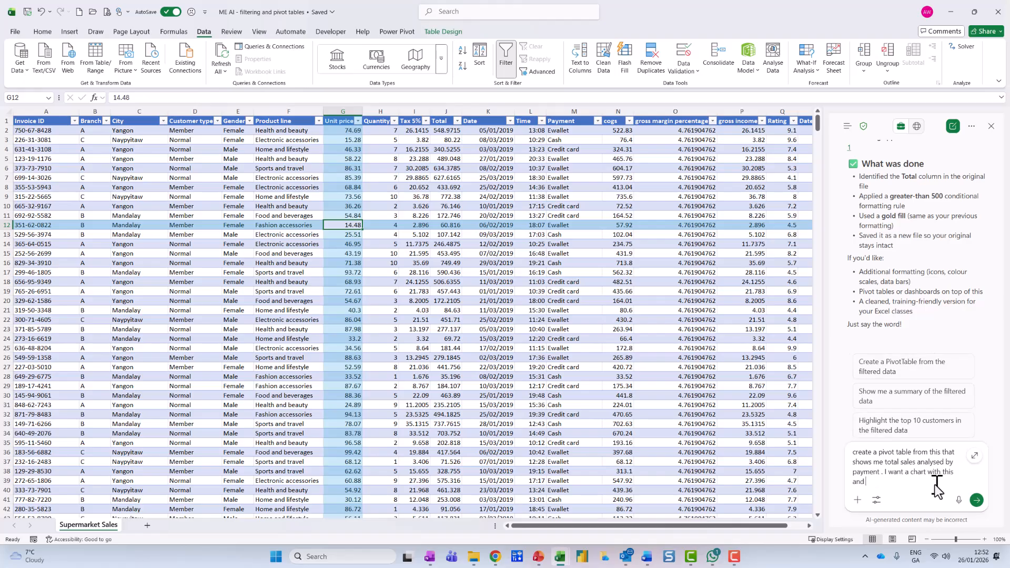
type(" I want it as a new sheet on the current file")
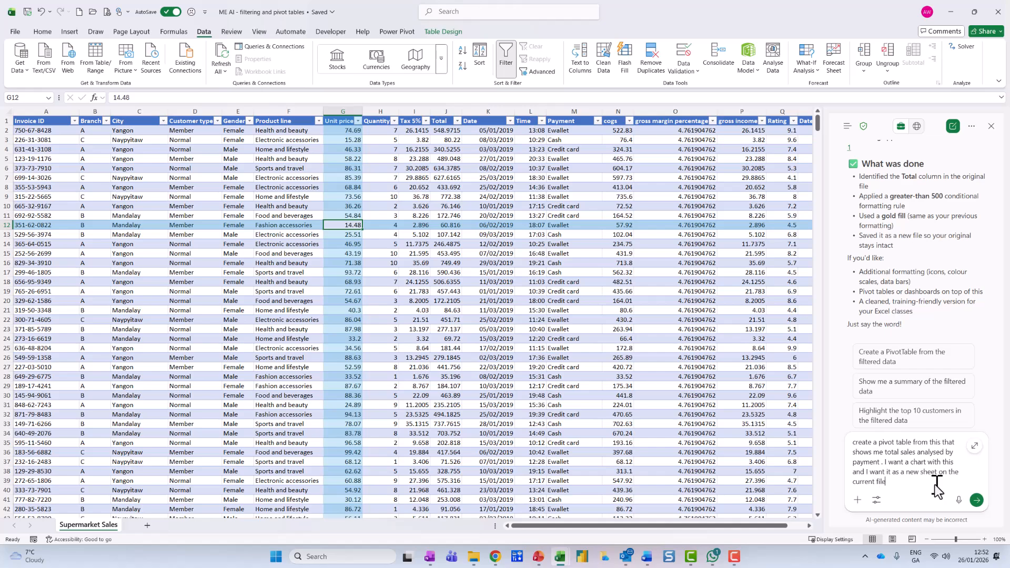
key("Return")
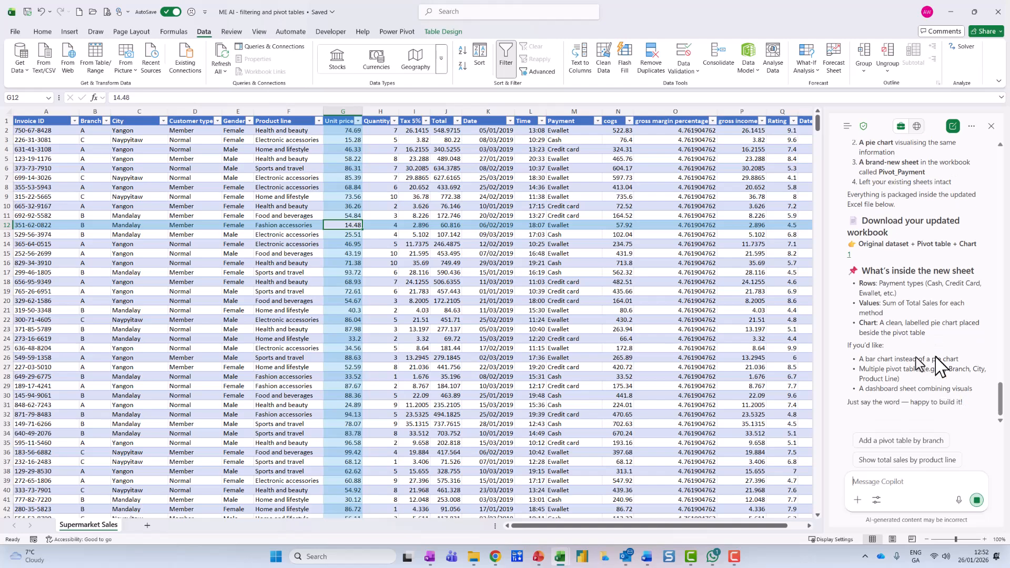
Tell Copilot "the link isn't live" and read its reply alongside the previous answer
type("ths")
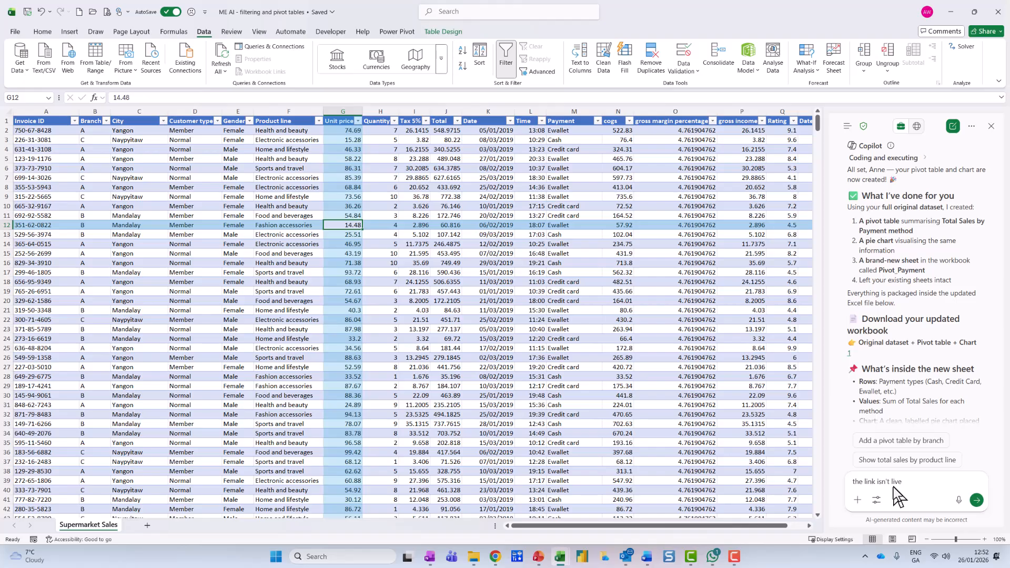
key("Return")
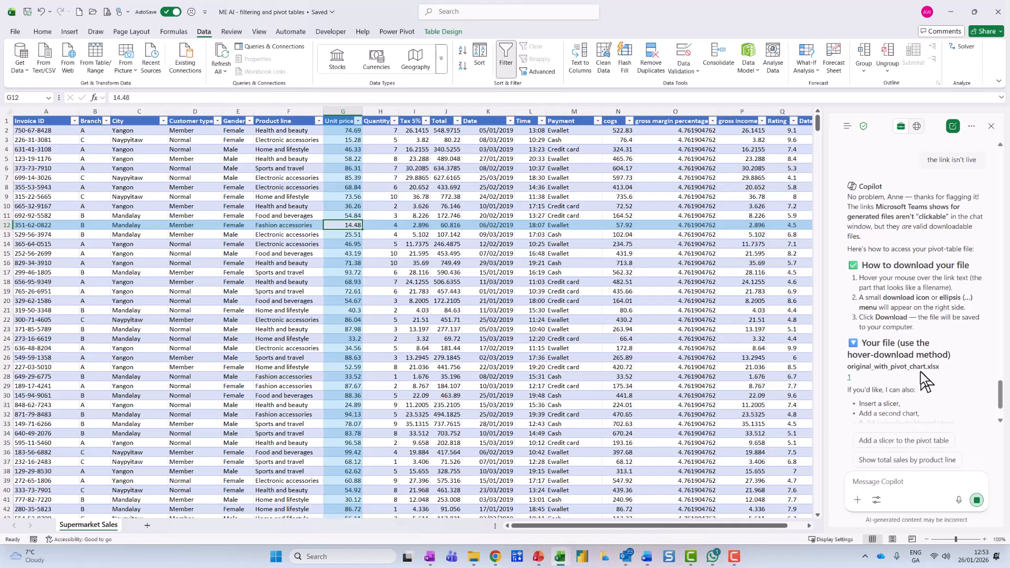
scroll(925, 379, "down", 2)
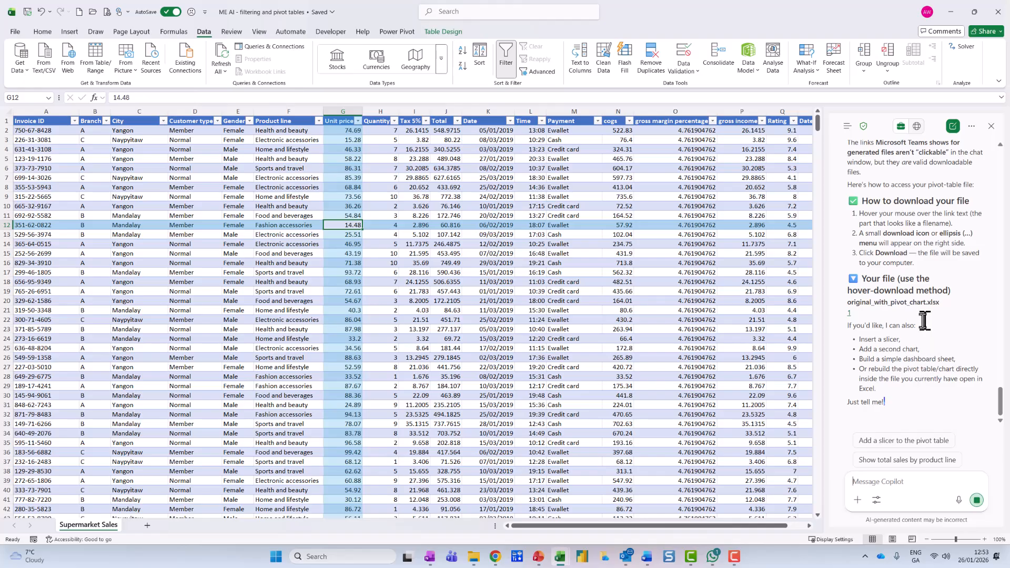
scroll(924, 317, "up", 5)
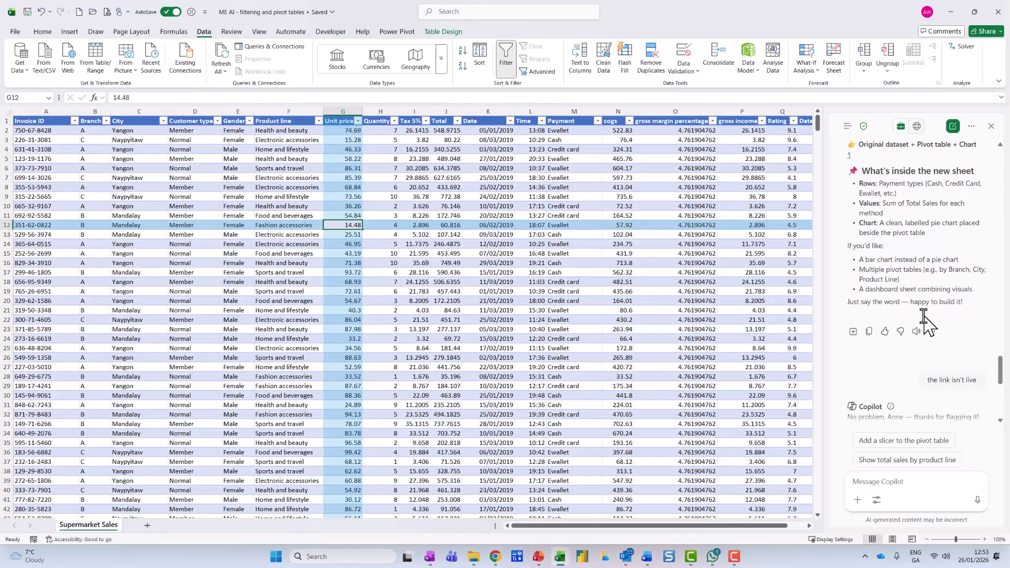
scroll(925, 318, "down", 10)
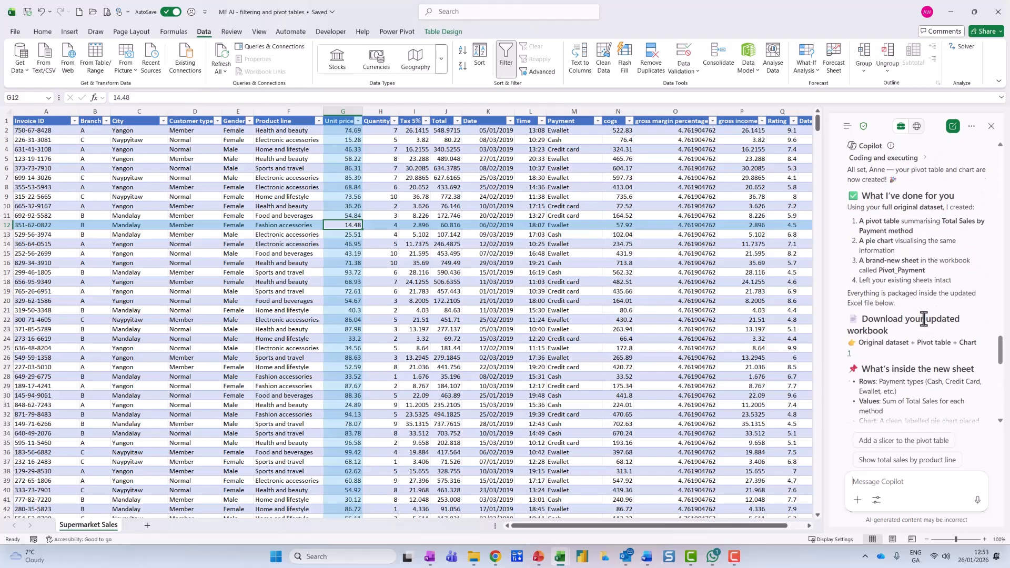
Download normal_over500_formatted.xlsx from Copilot's earlier conditional formatting answer, open it and enable editing
scroll(926, 312, "up", 10)
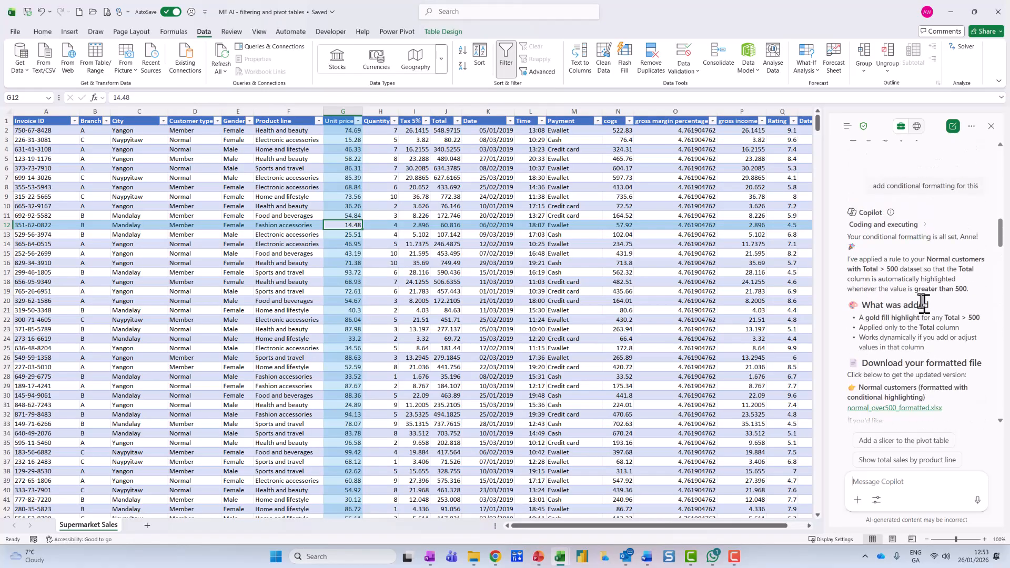
scroll(920, 271, "up", 4)
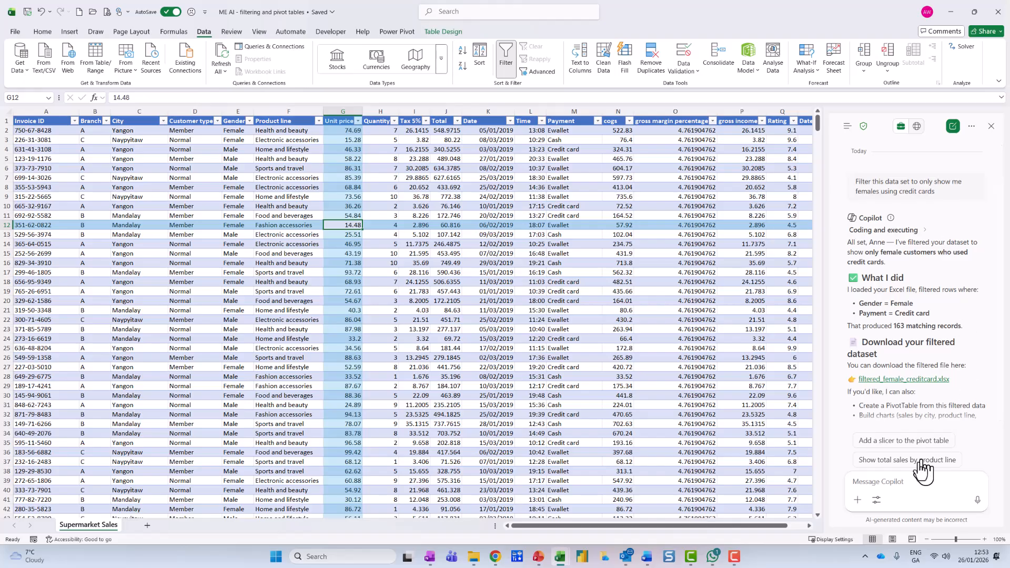
scroll(940, 418, "down", 3)
scroll(937, 416, "down", 10)
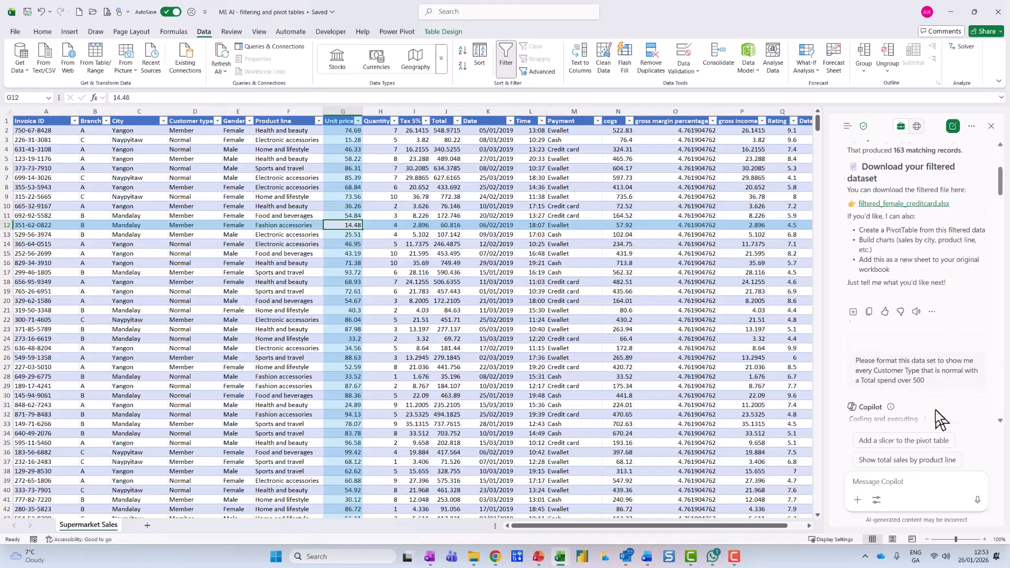
scroll(936, 409, "down", 3)
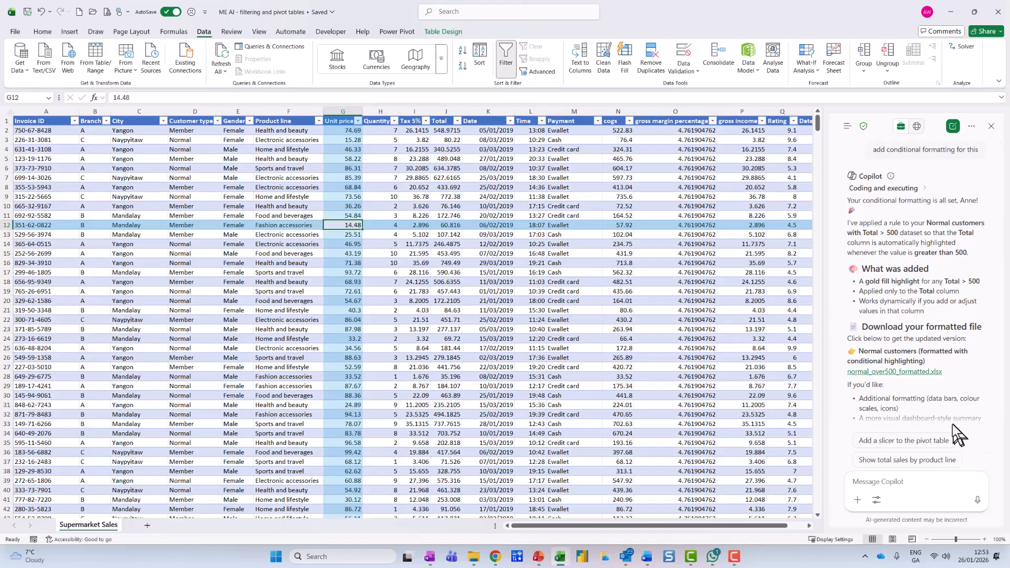
scroll(953, 425, "down", 3)
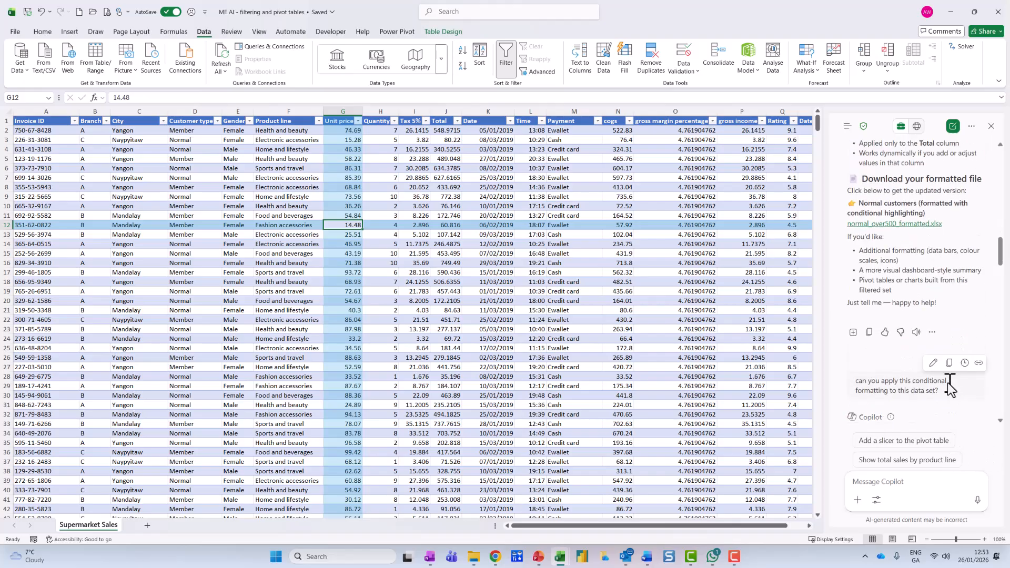
scroll(950, 387, "up", 5)
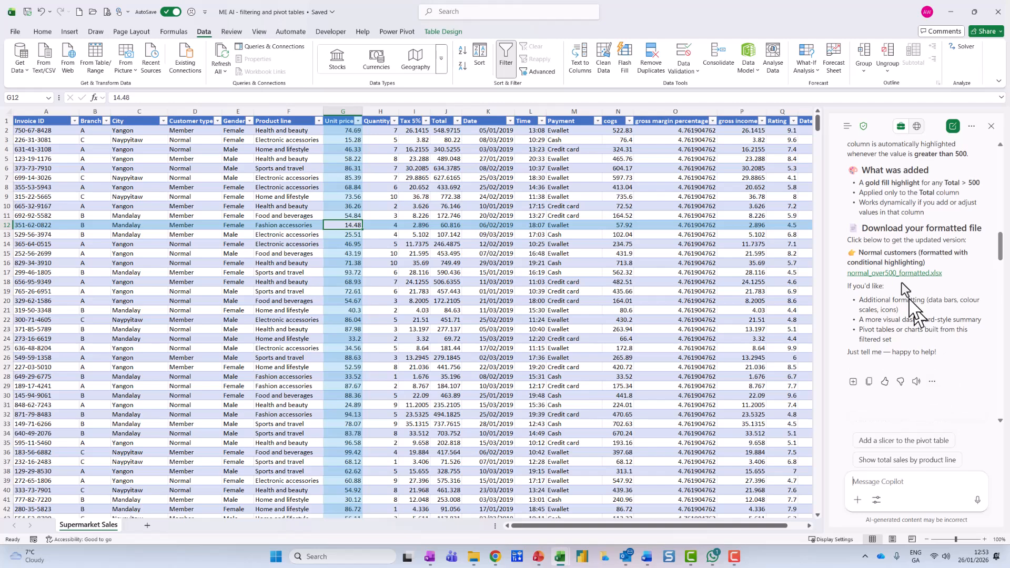
left_click(901, 275)
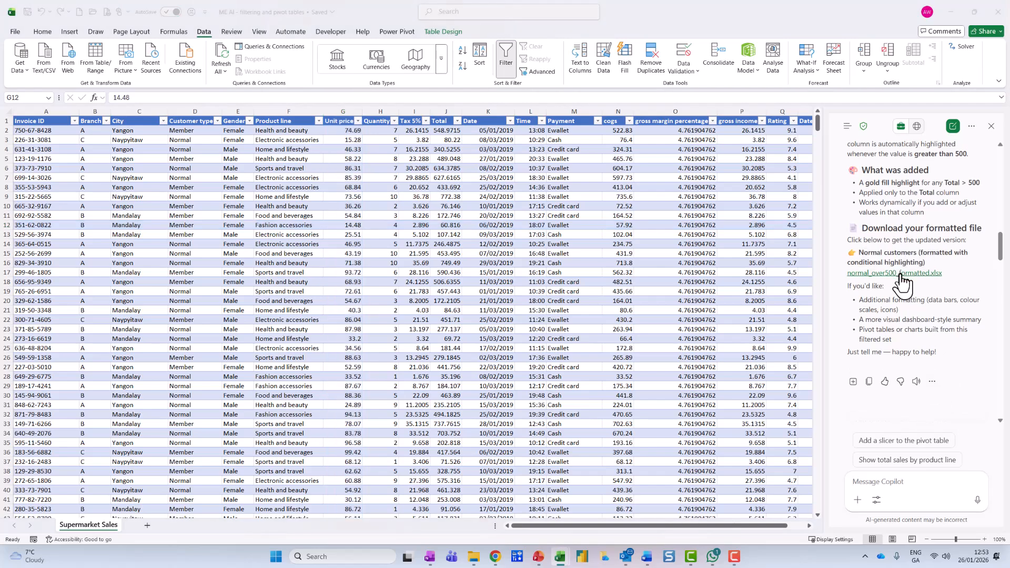
left_click(843, 163)
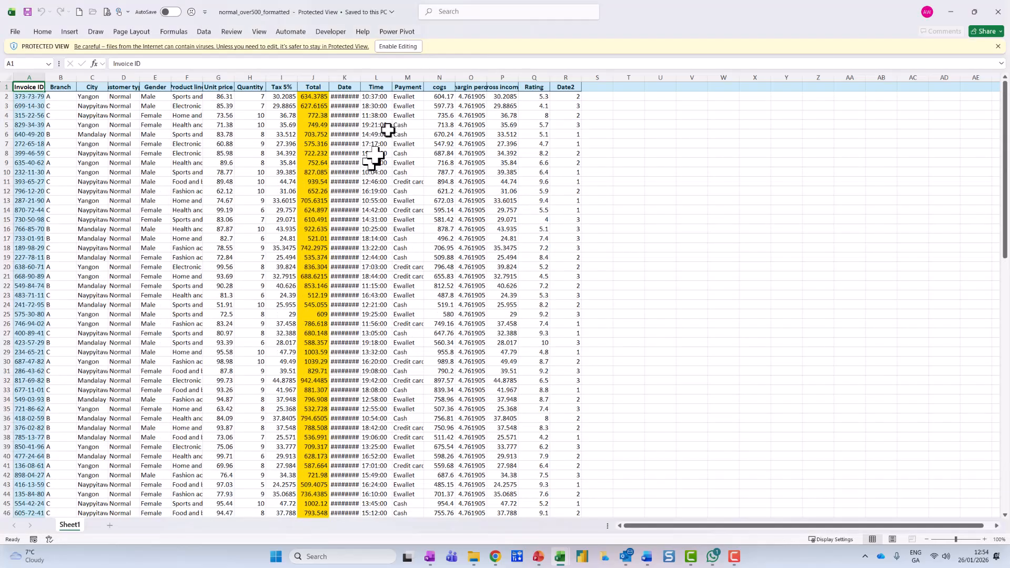
left_click(406, 47)
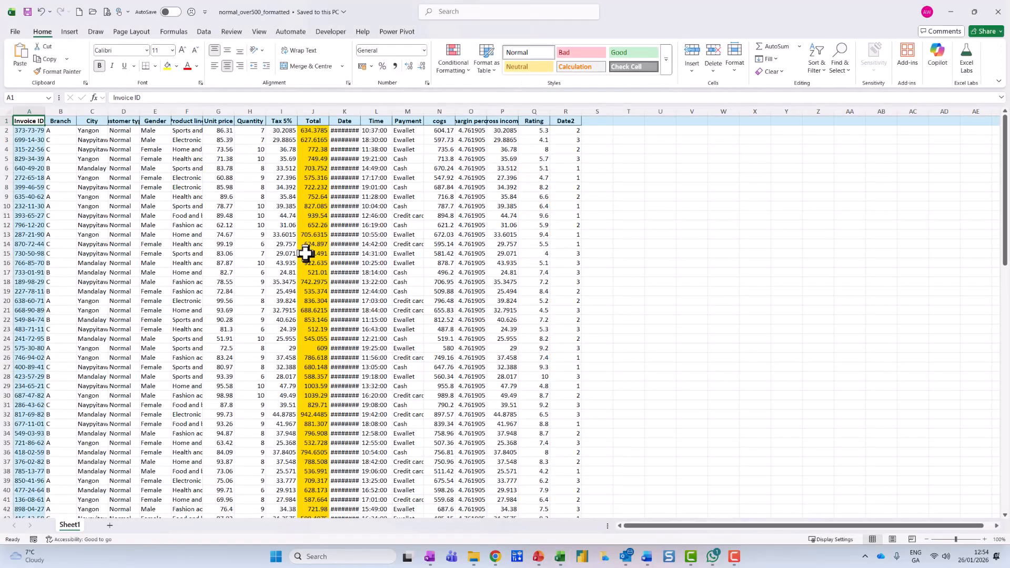
Examine the conditional formatting of the Total column through all rows of the downloaded workbook
scroll(305, 254, "down", 4)
scroll(306, 254, "down", 12)
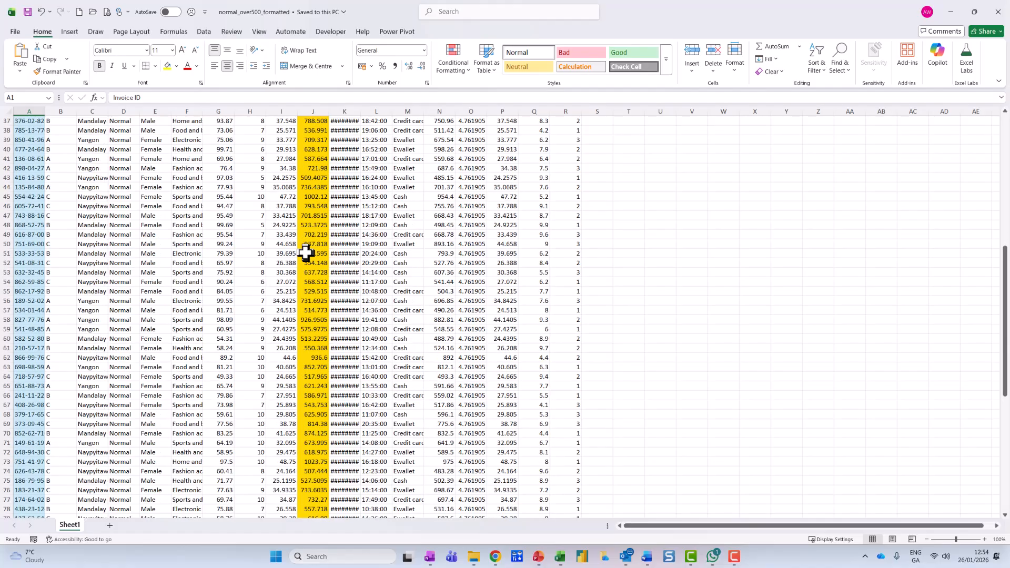
scroll(305, 254, "down", 2)
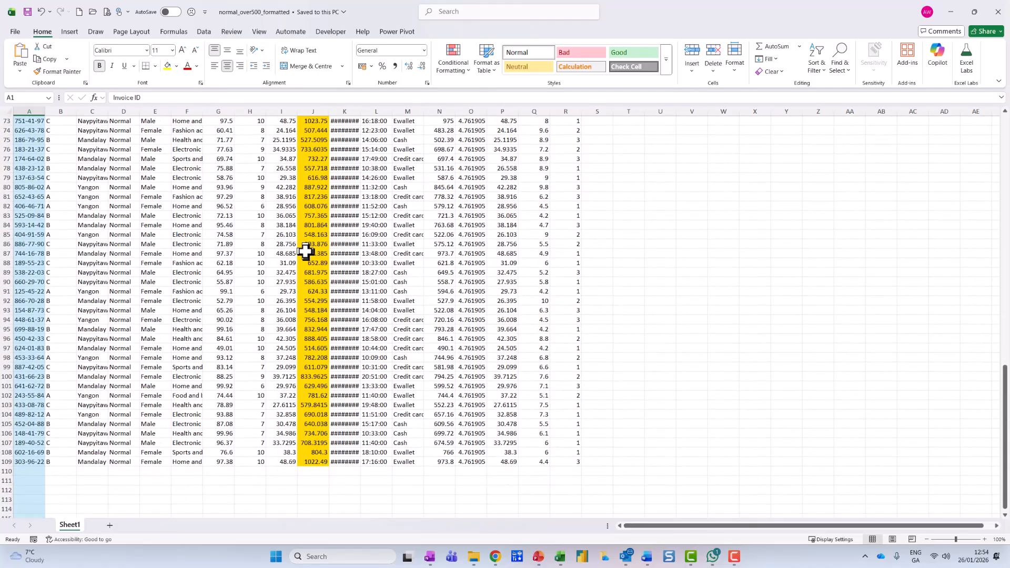
scroll(307, 250, "up", 18)
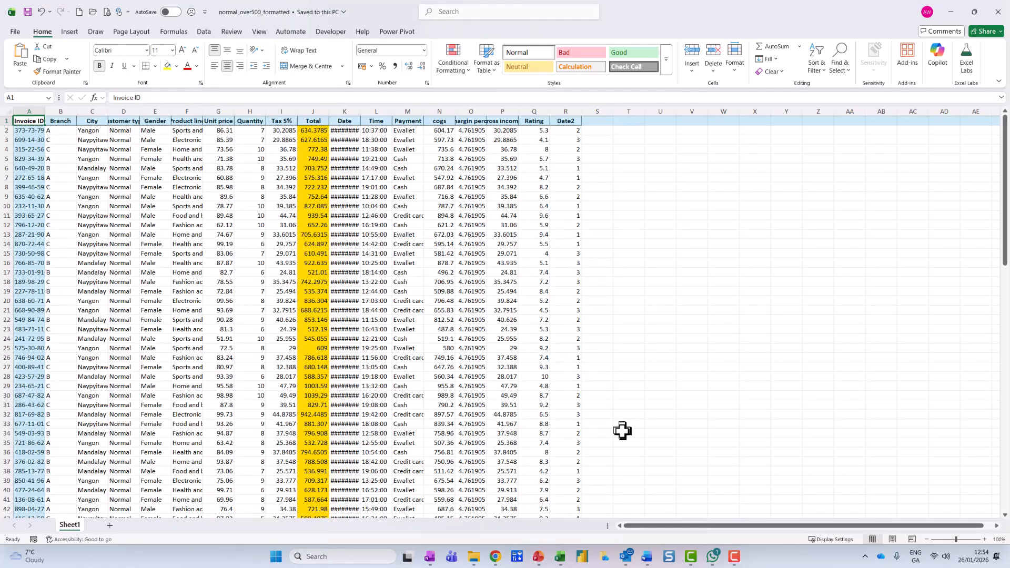
Switch back to the "ME AI - filtering and pivot tables" workbook and close the Downloads pop-up over the Copilot chat
mouse_move(562, 561)
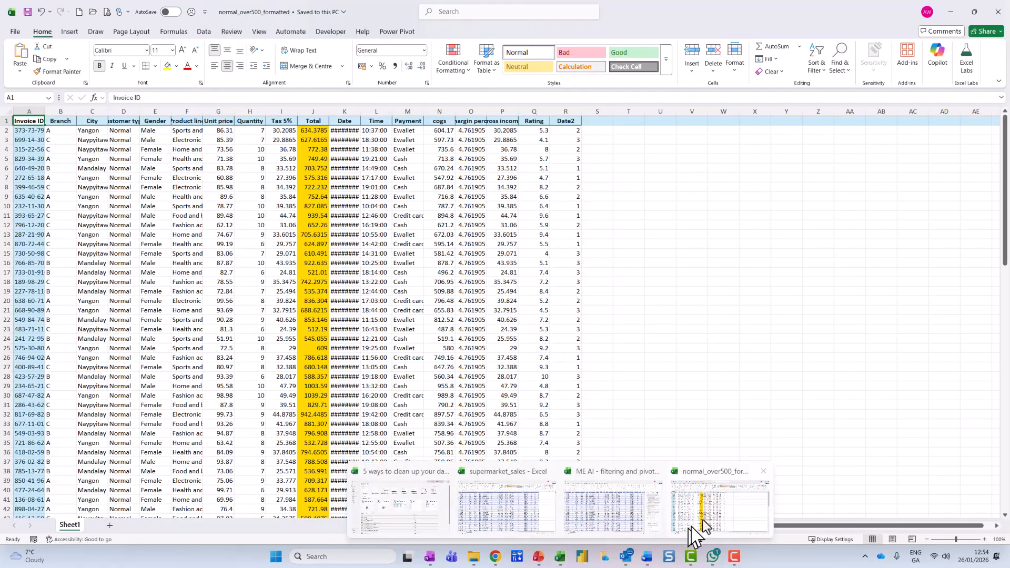
left_click(637, 513)
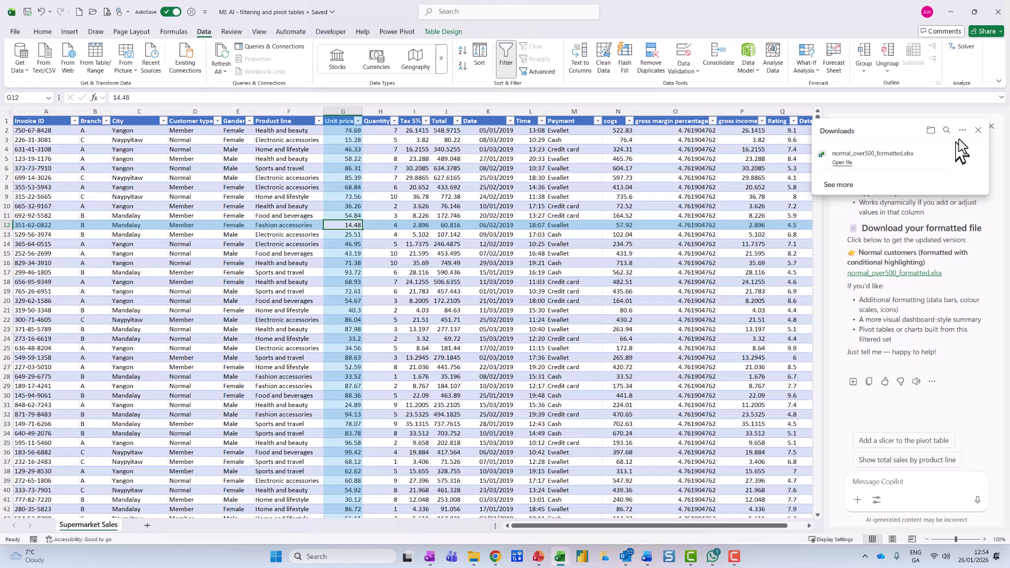
left_click(979, 130)
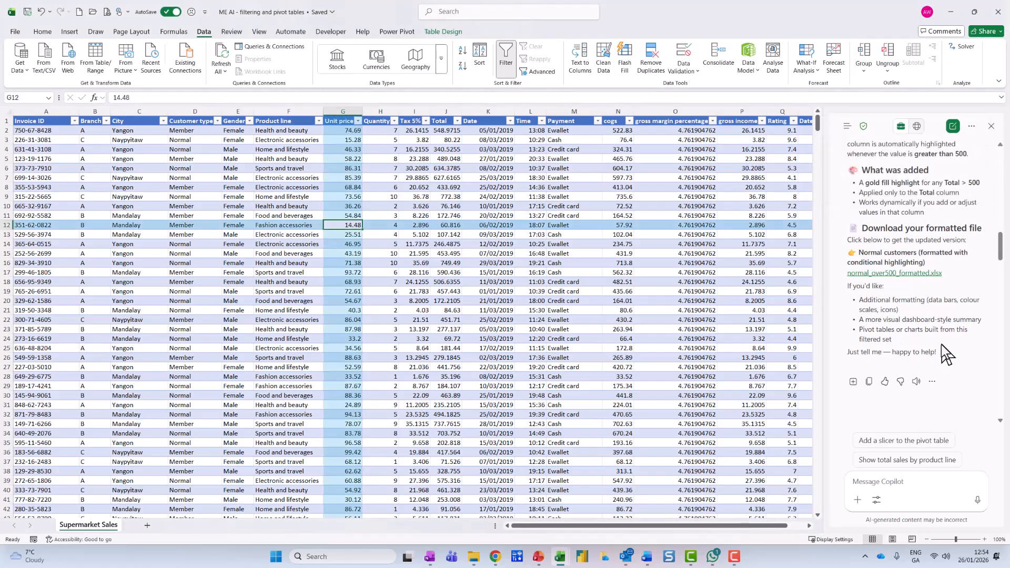
scroll(942, 345, "down", 3)
scroll(944, 346, "down", 2)
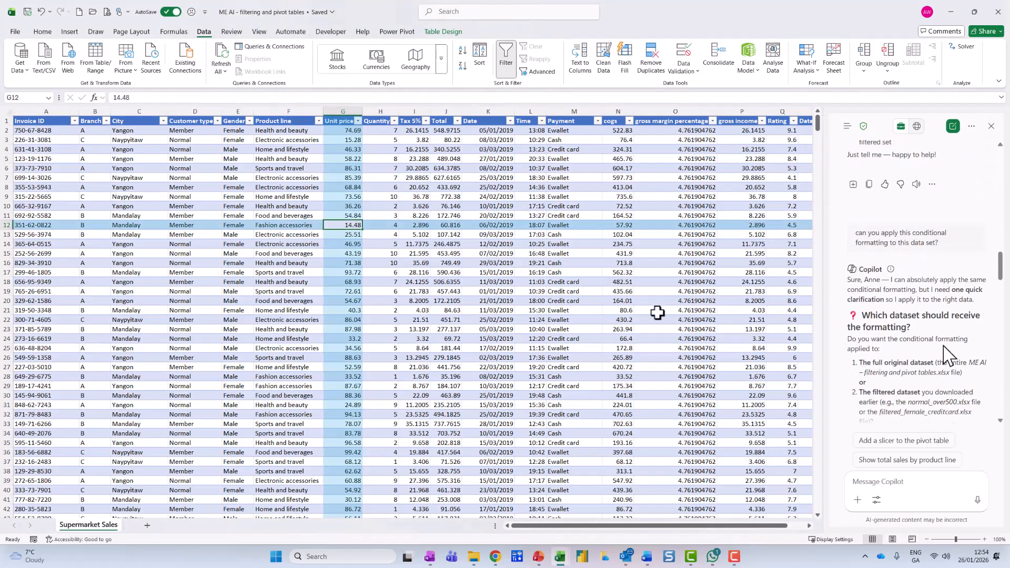